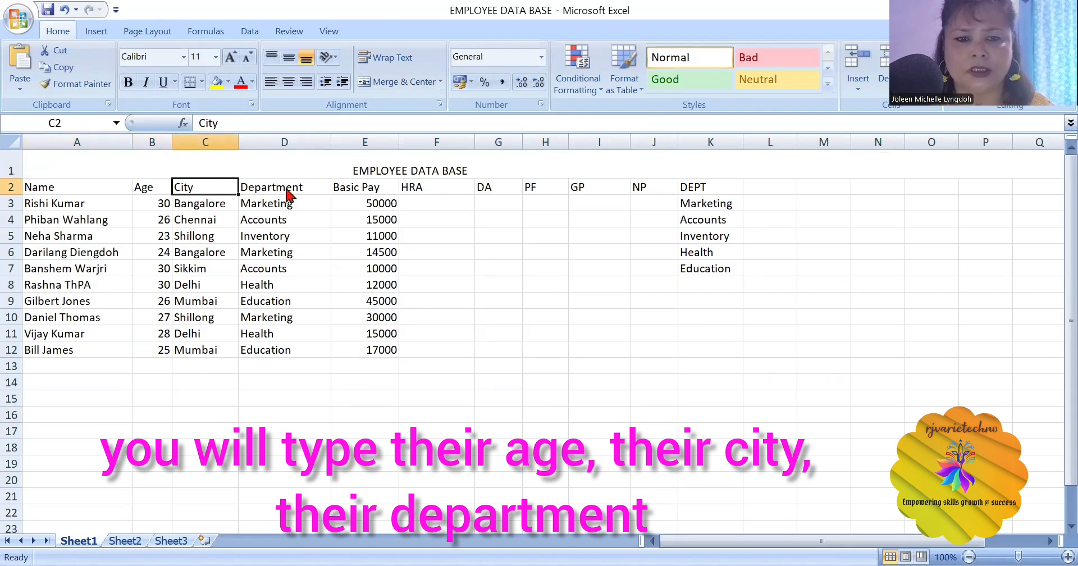
left_click(288, 188)
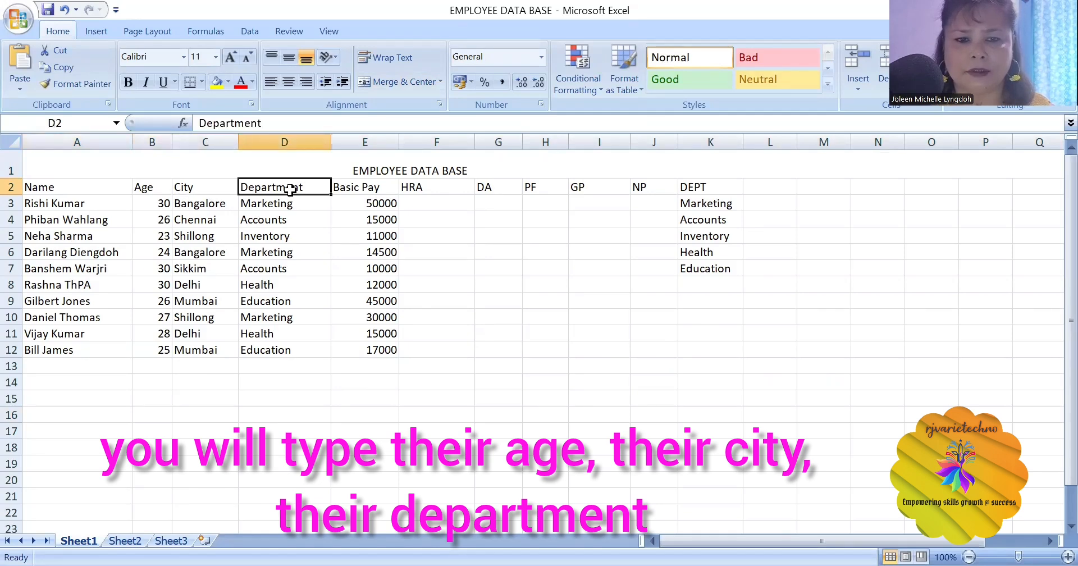
left_click(353, 189)
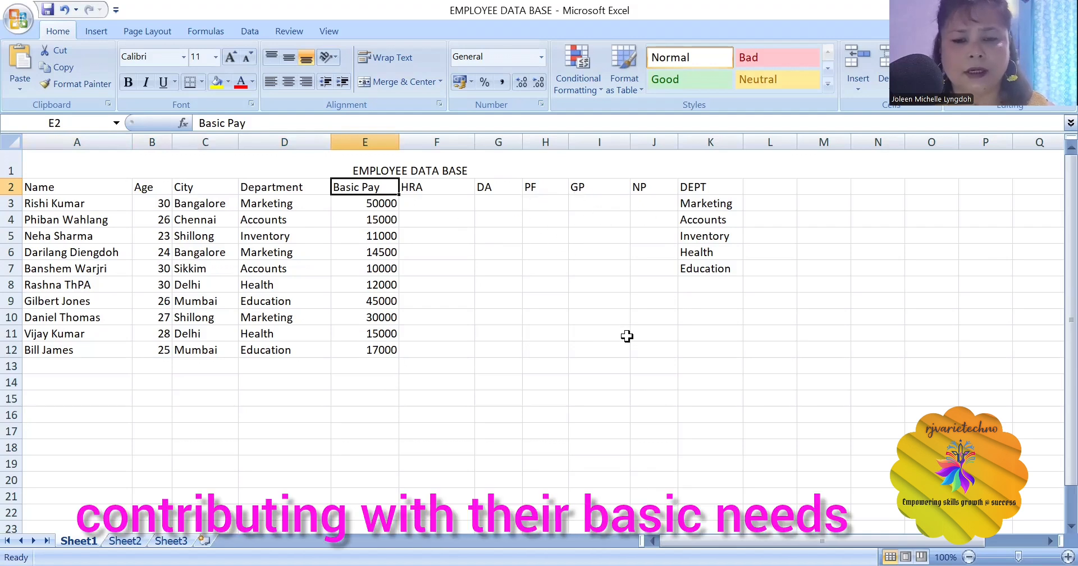
Calculate the first employee's HRA in F3 as 10% of the basic pay with the formula =10%*E3.
left_click(430, 206)
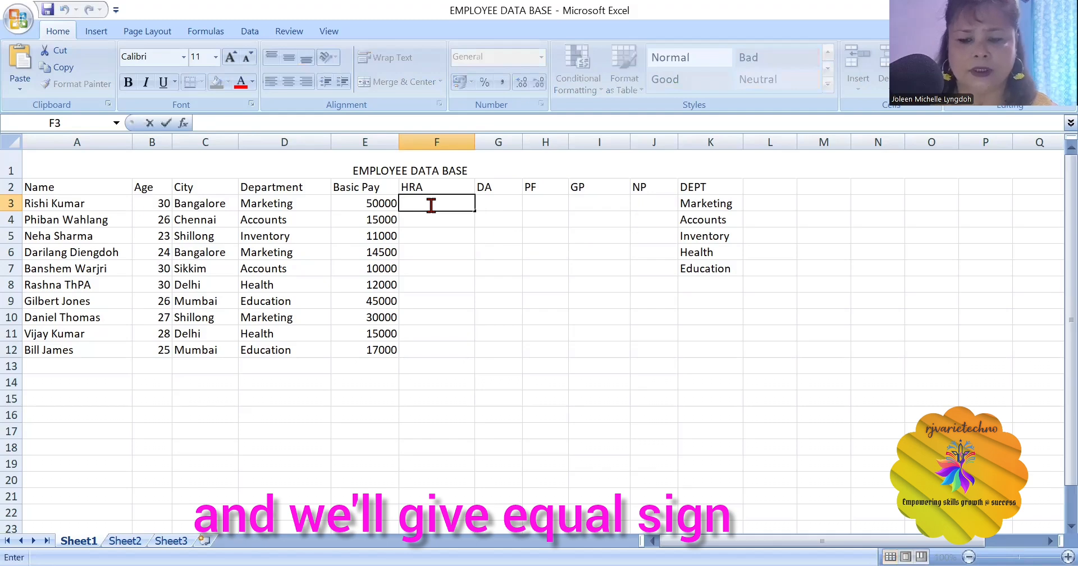
type("=")
left_click(431, 205)
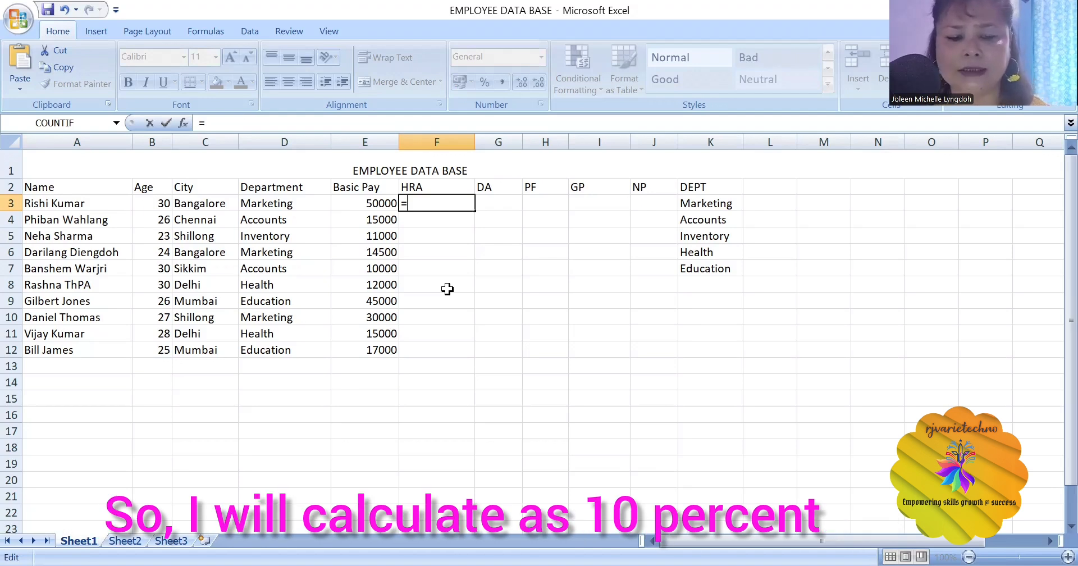
type("1")
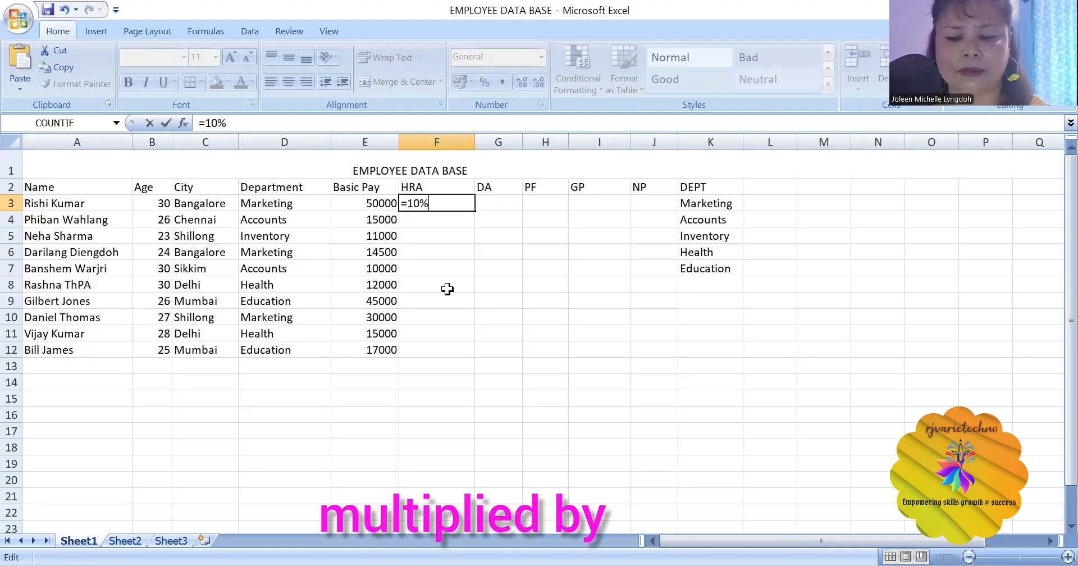
type("0%*")
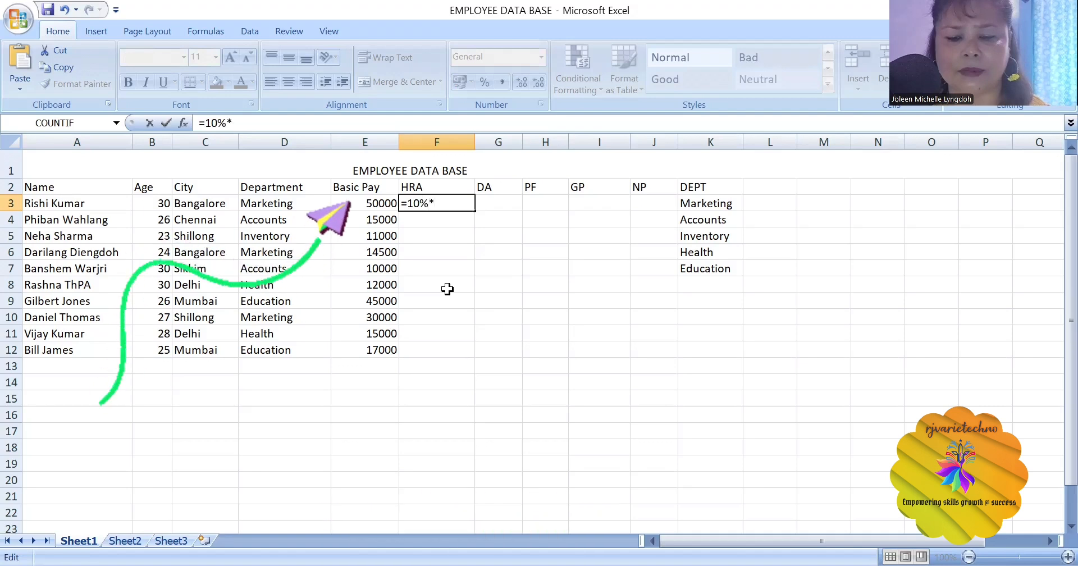
left_click(367, 203)
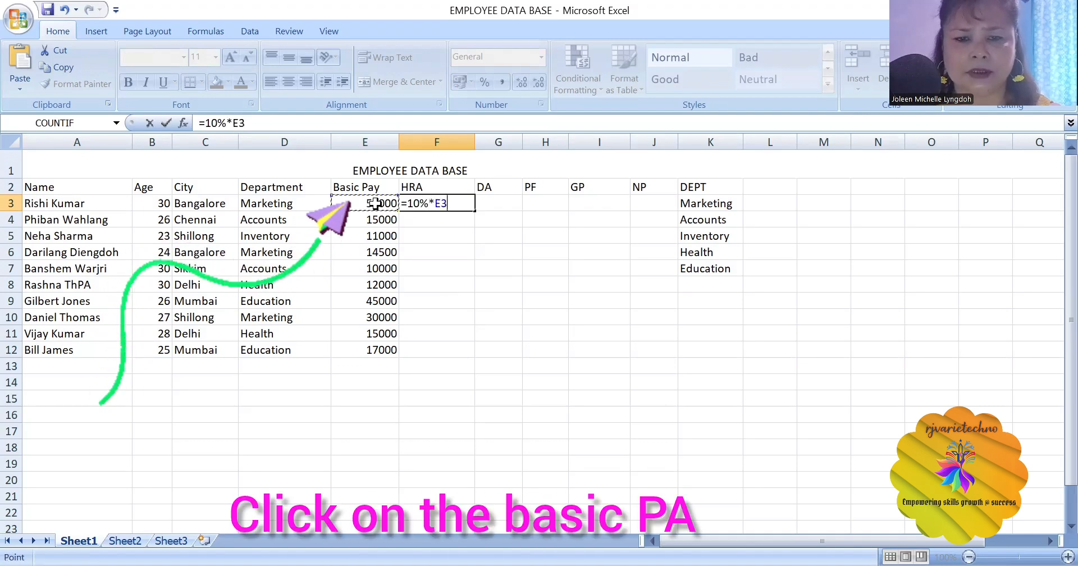
key("Return")
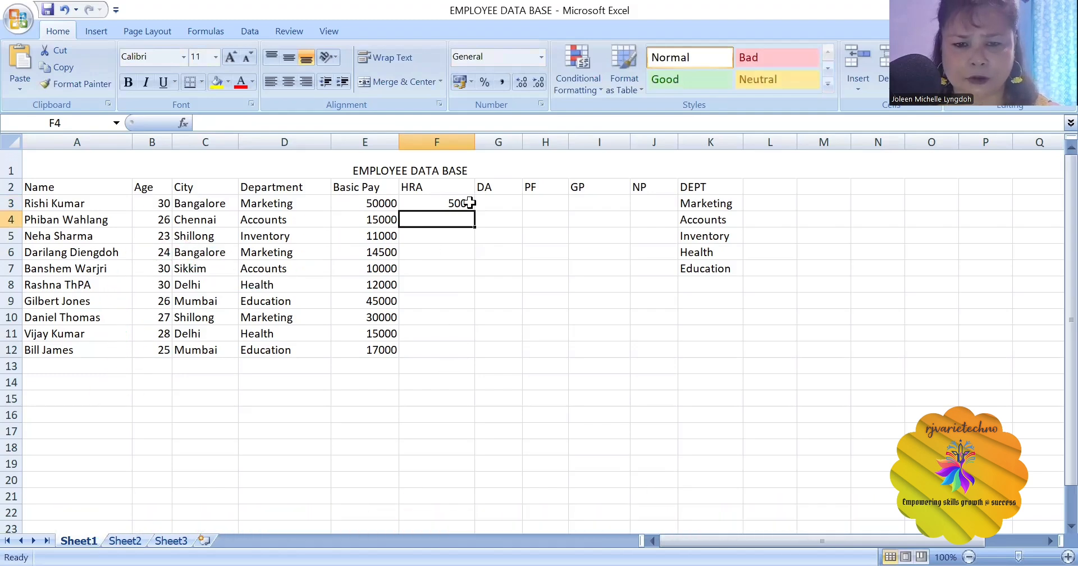
Calculate the first employee's DA in G3 as 9% of the basic pay with the formula =9%*E3.
left_click(501, 205)
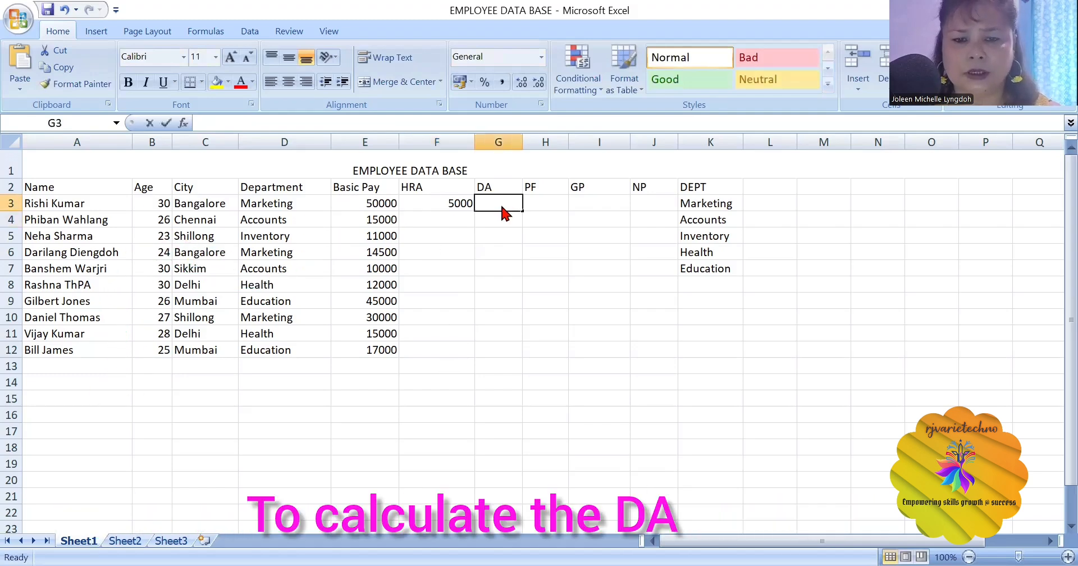
type("=")
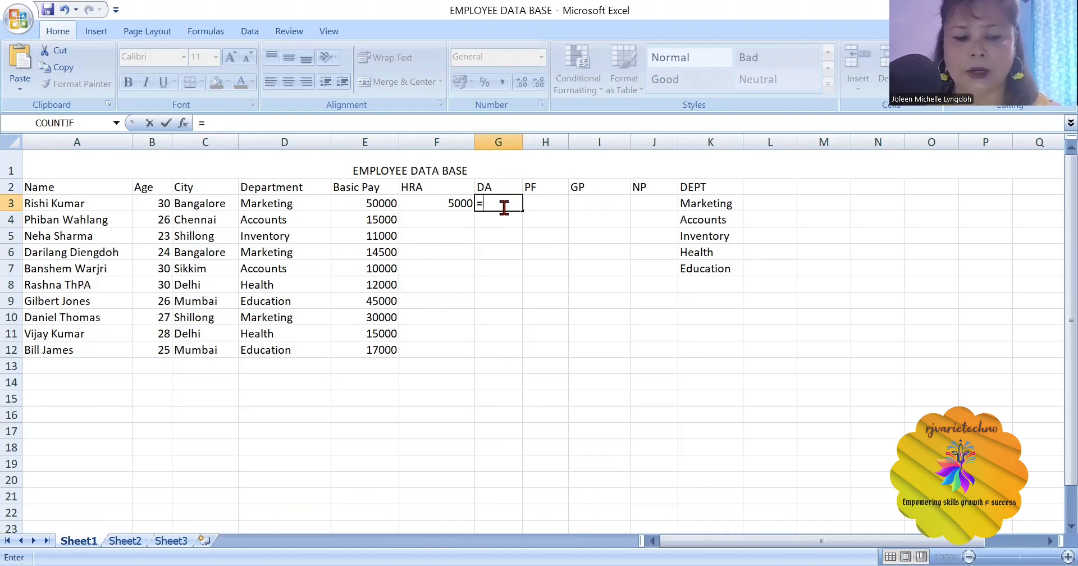
type("9%*")
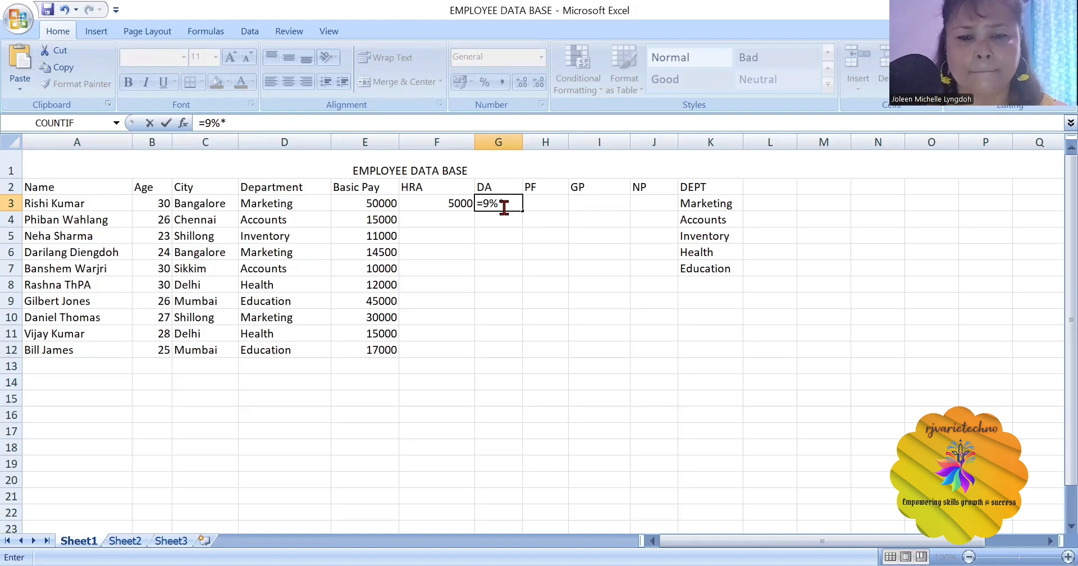
left_click(370, 203)
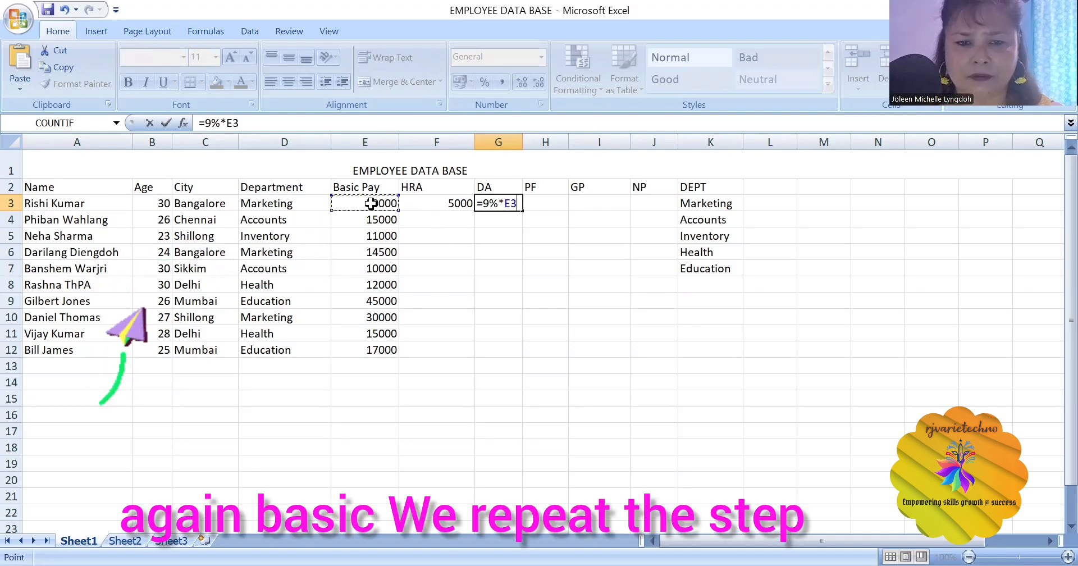
key("Return")
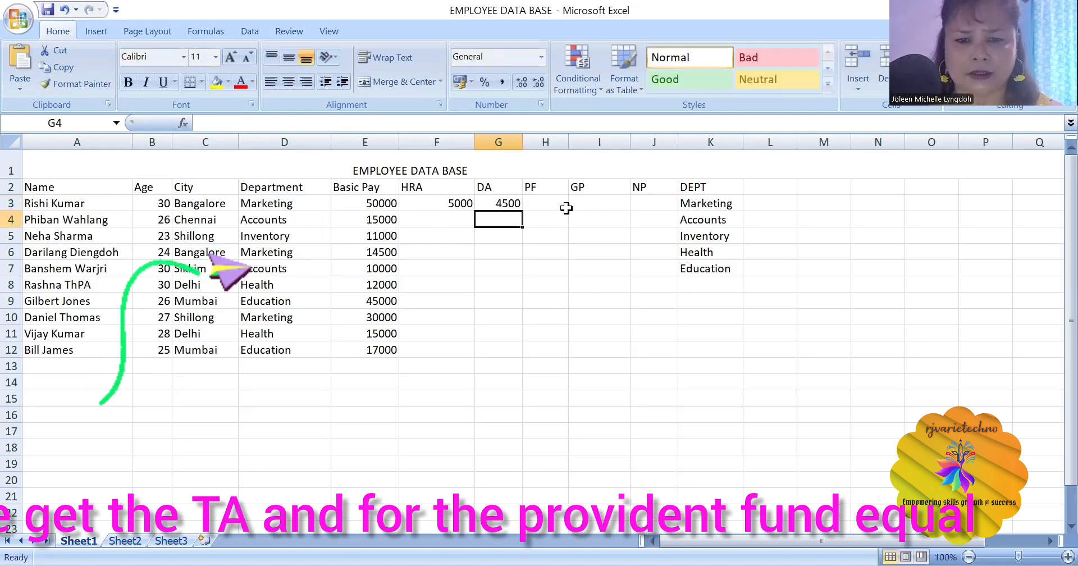
Calculate the first employee's PF in H3 as 15% of the basic pay with the formula =15%*E3.
double_click(546, 205)
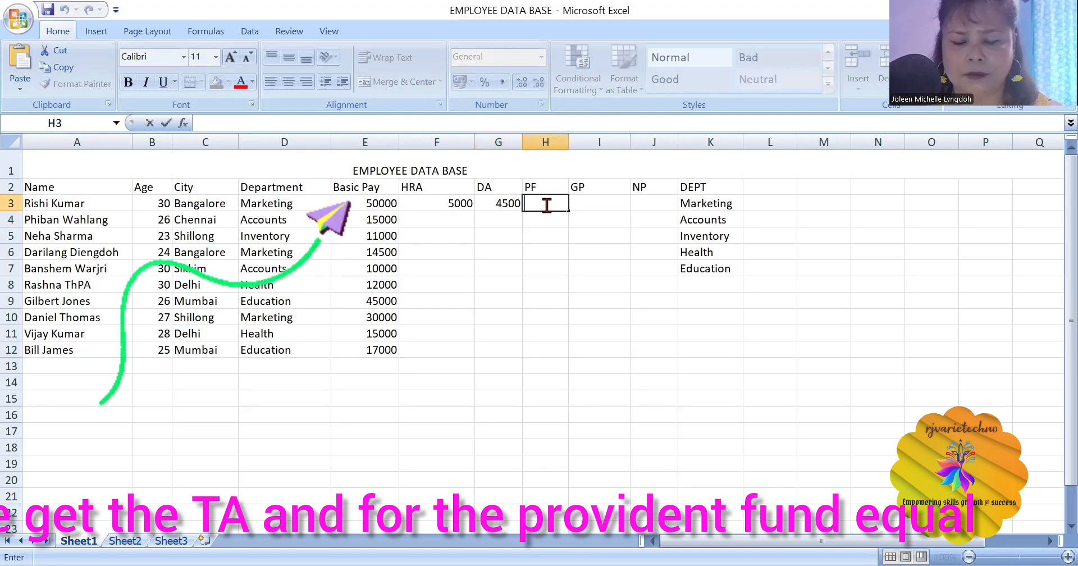
type("=")
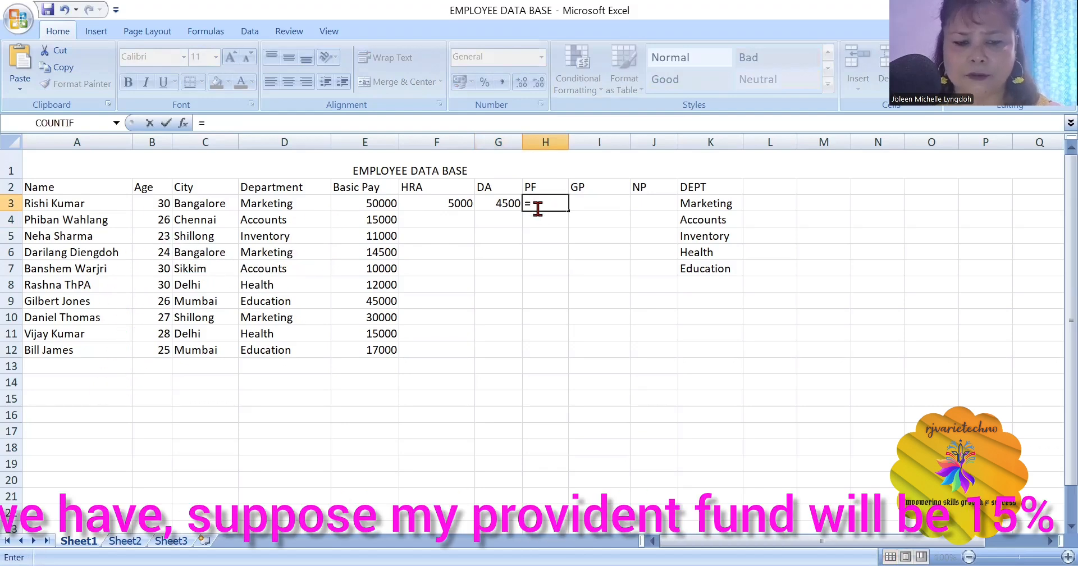
type("1")
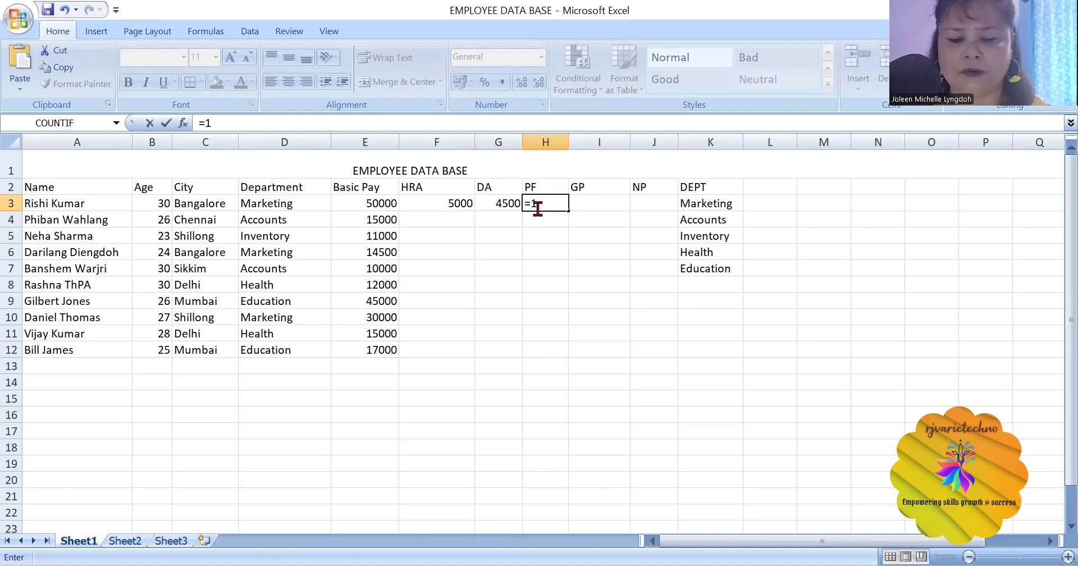
type("5%")
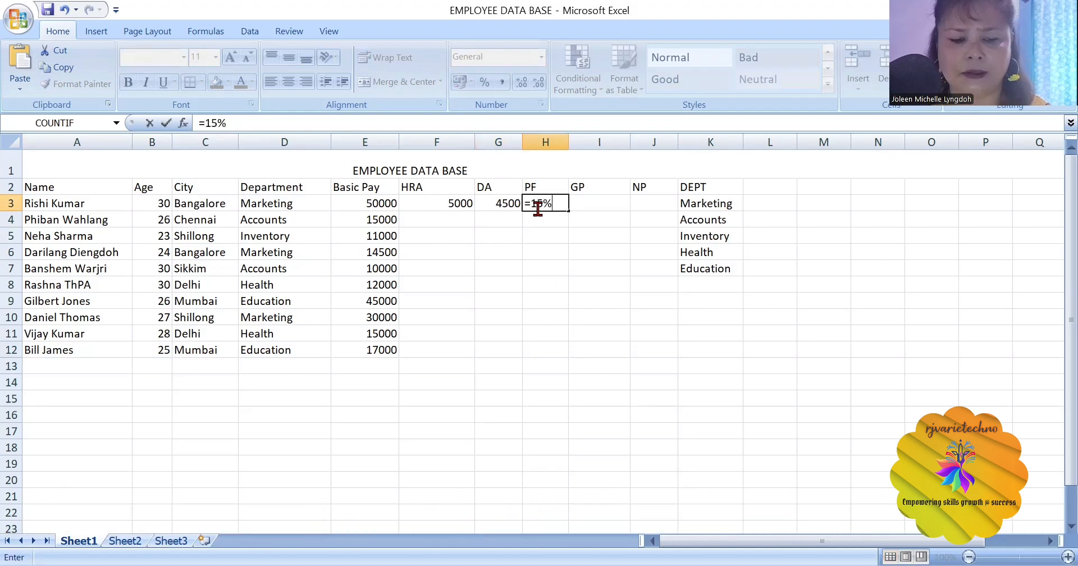
type("*")
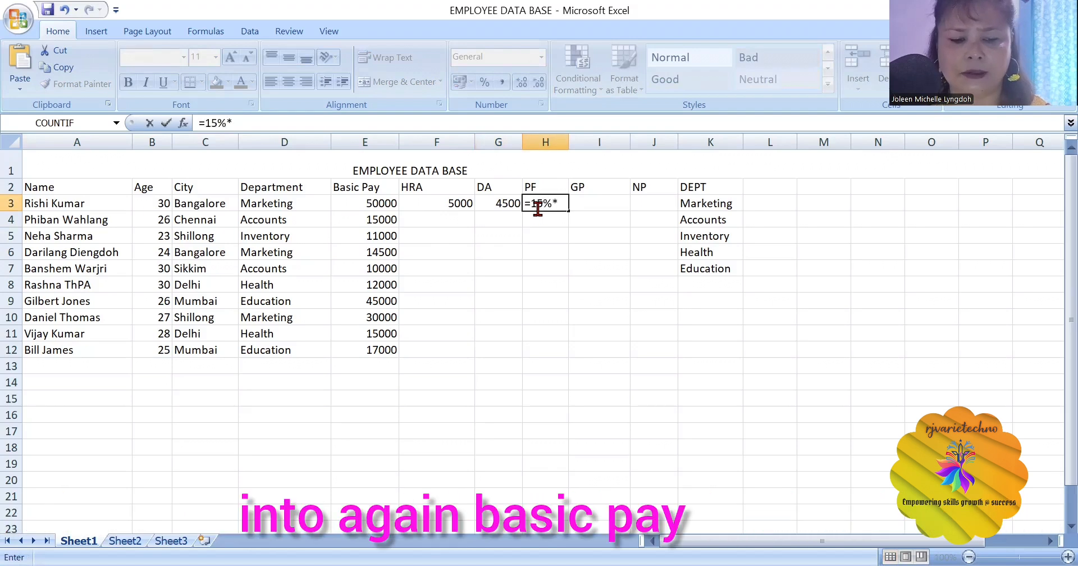
left_click(373, 204)
key("Return")
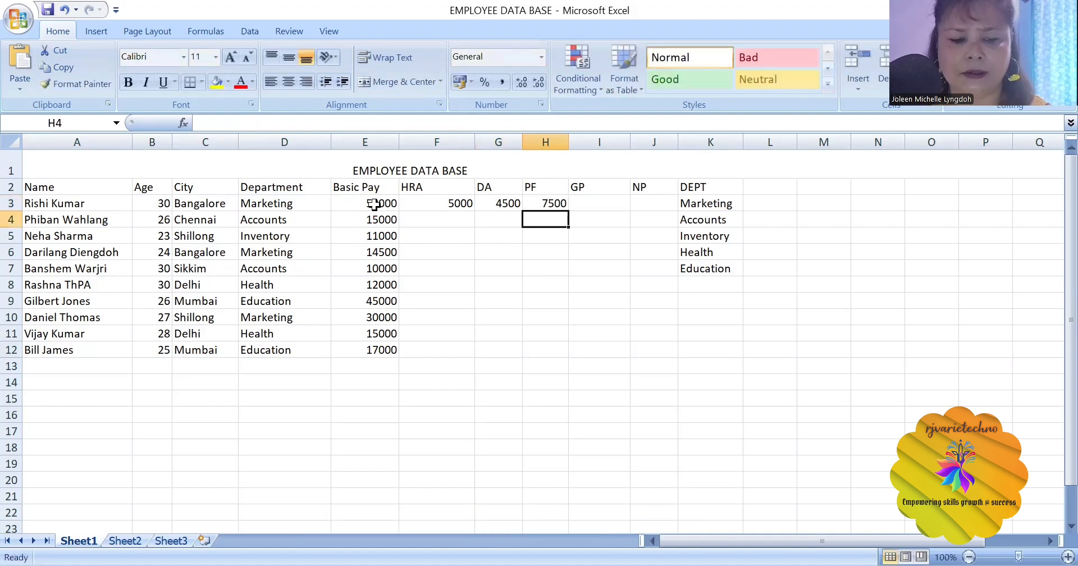
Widen the GP column and calculate the first employee's gross pay in I3 with the SUM function over E3:H3.
left_click(592, 204)
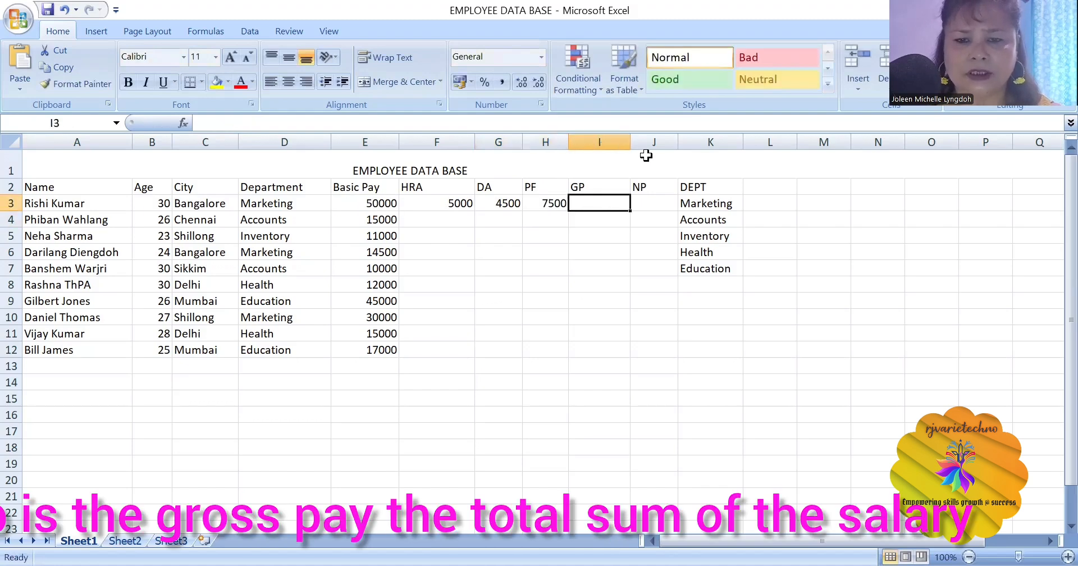
left_click_drag(661, 139, 661, 143)
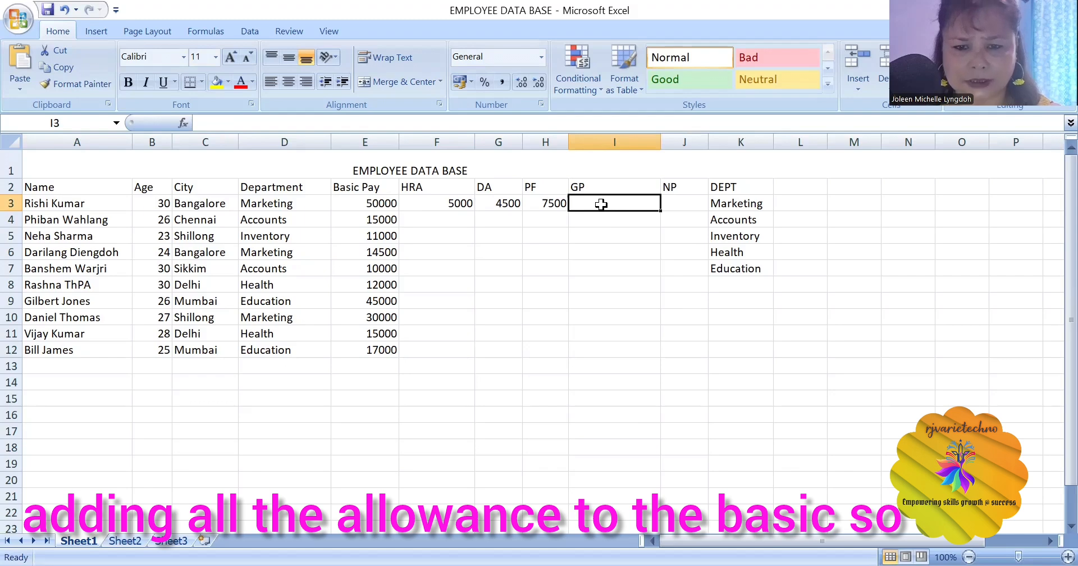
type("=")
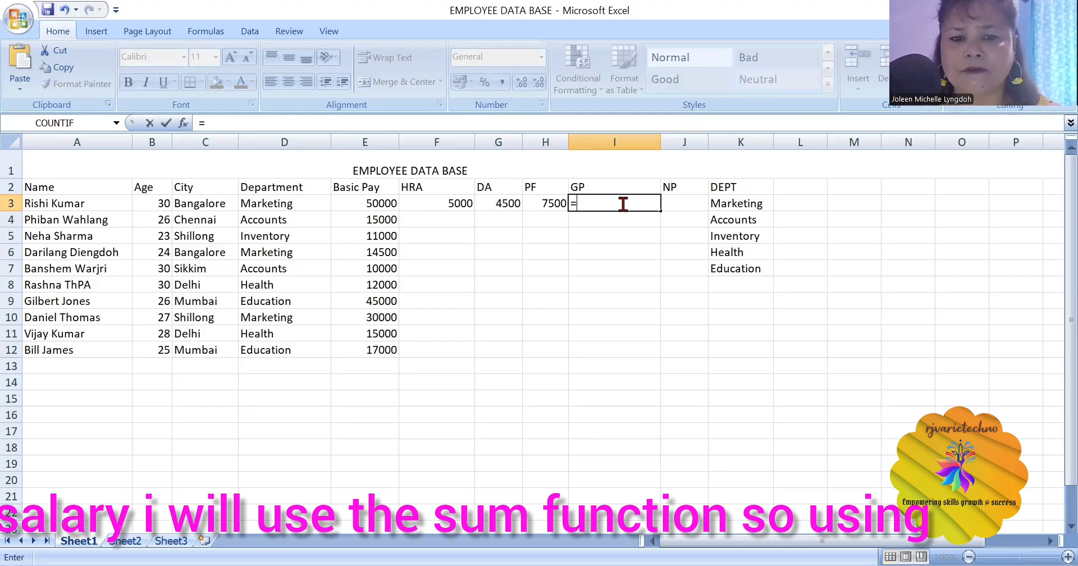
left_click(116, 123)
left_click(63, 155)
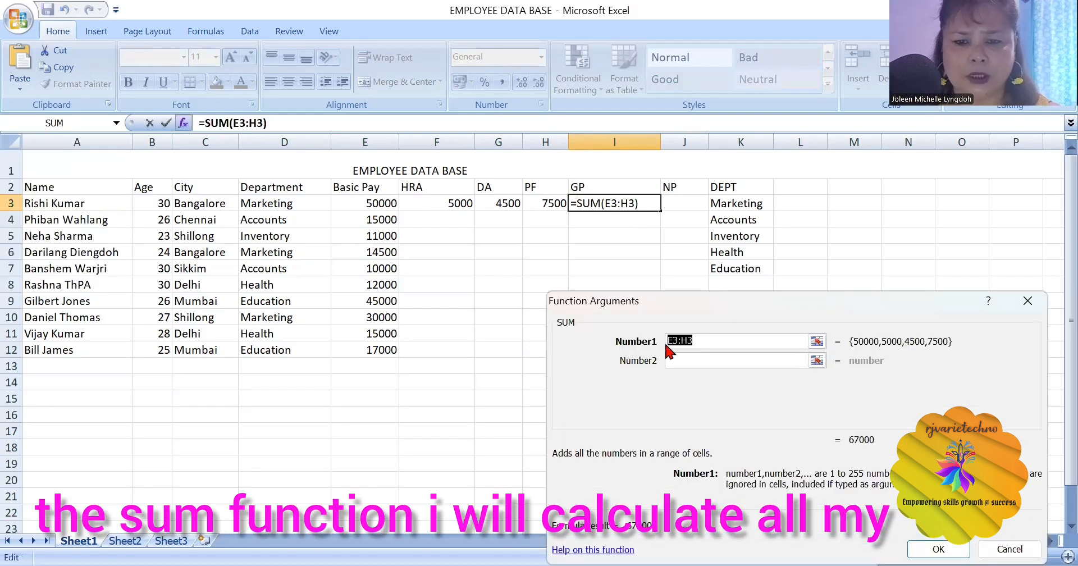
key("BackSpace")
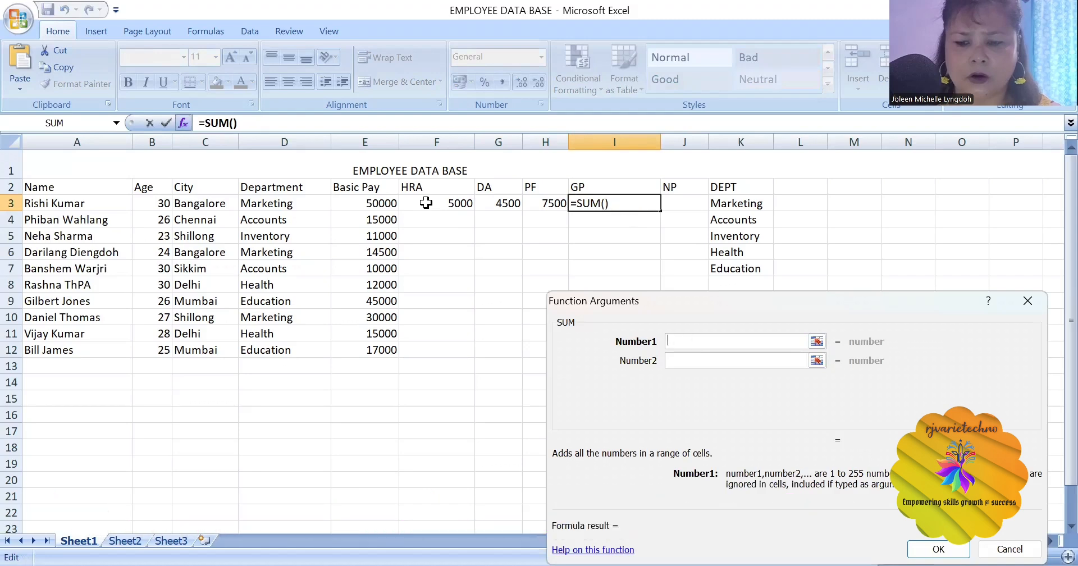
left_click(386, 200)
left_click_drag(386, 200, 552, 200)
left_click(924, 544)
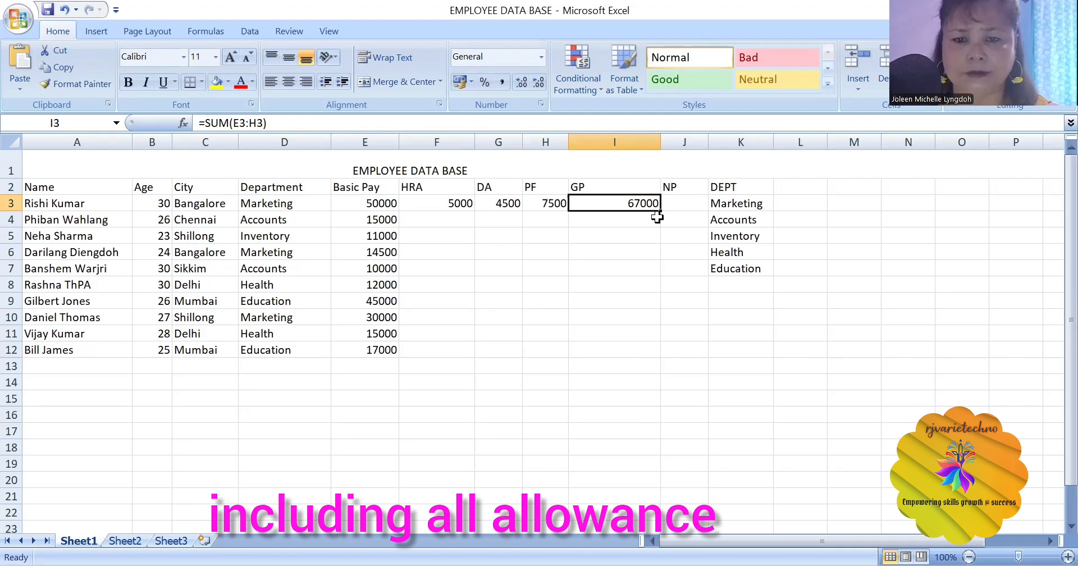
Widen the NP column and calculate the first employee's net pay in J3 as gross pay minus PF, using =I3-H3.
left_click(678, 202)
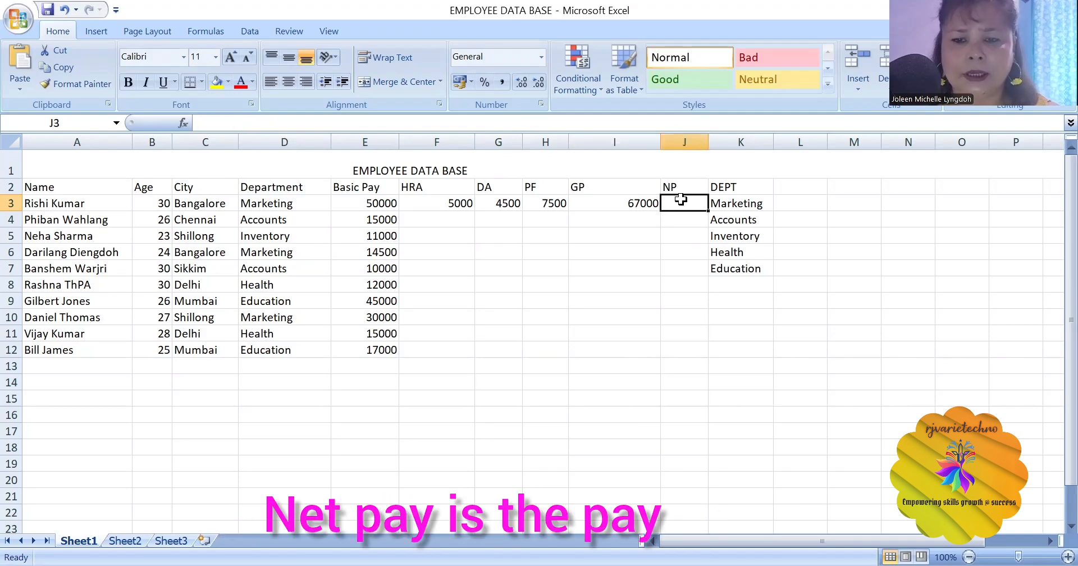
left_click_drag(708, 143, 714, 140)
double_click(686, 206)
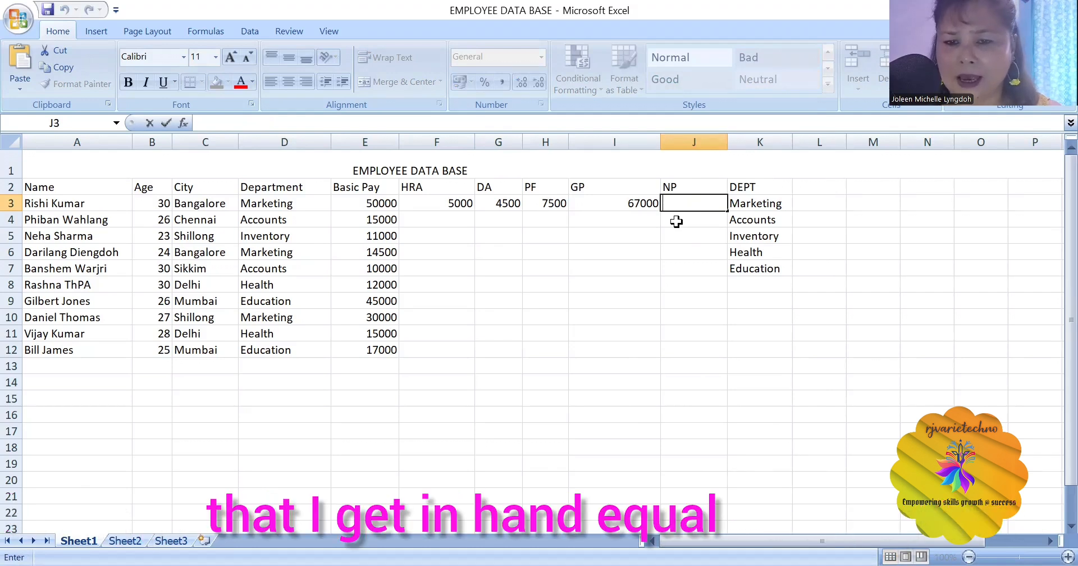
type("=")
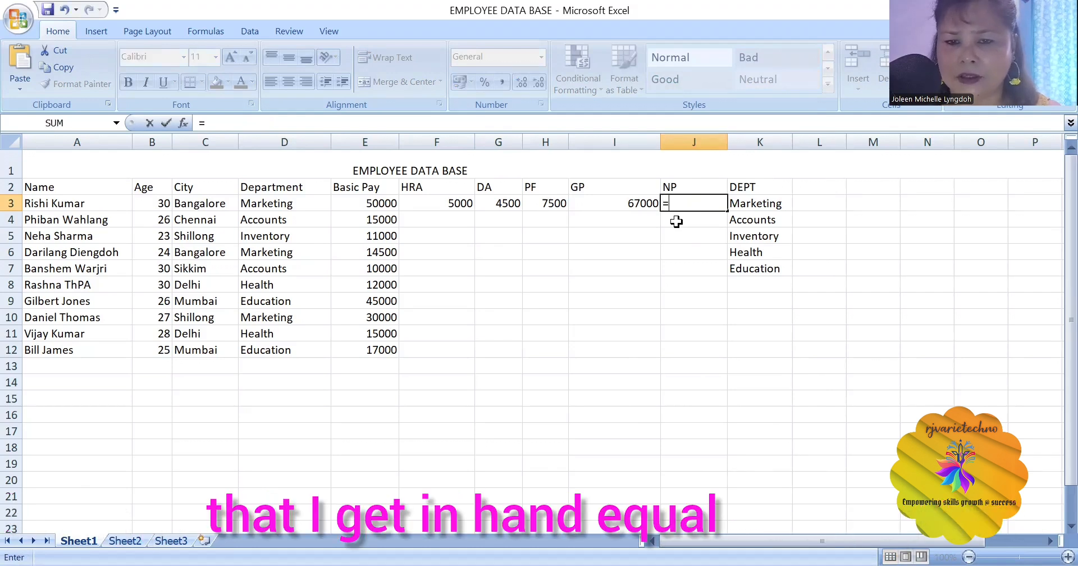
left_click(619, 203)
type("-")
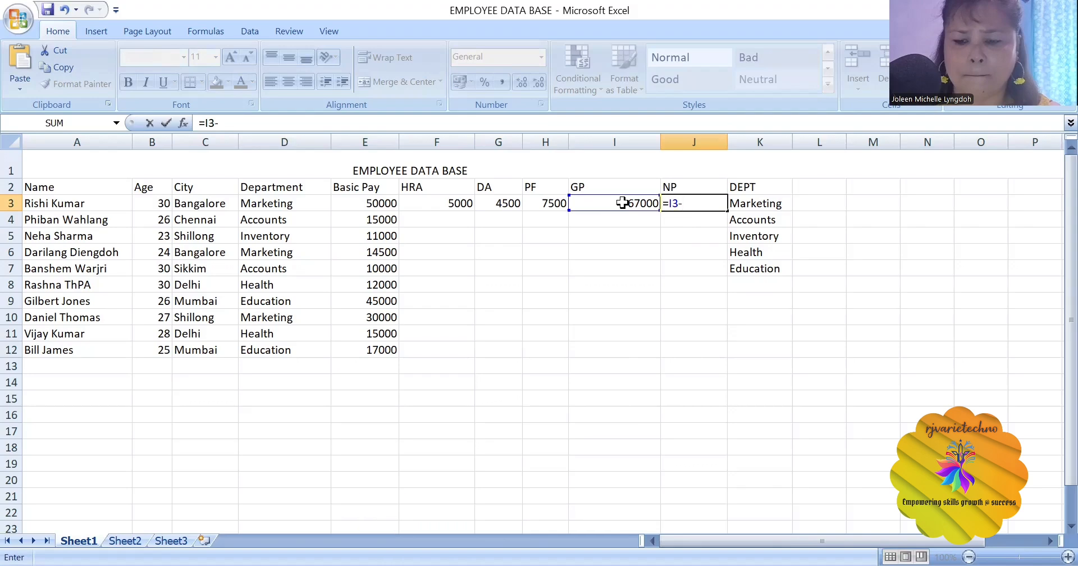
left_click(545, 202)
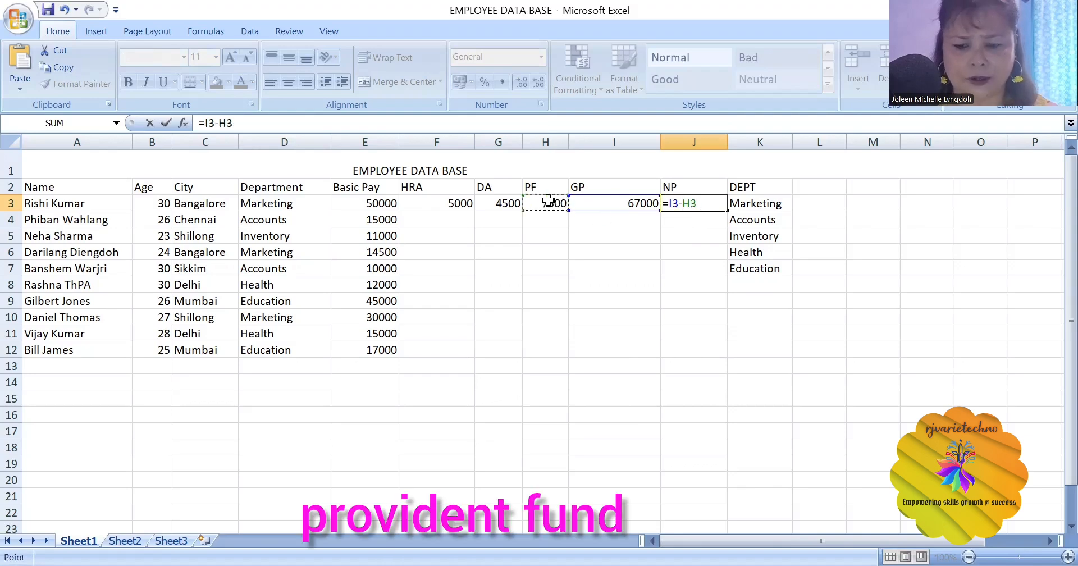
key("Return")
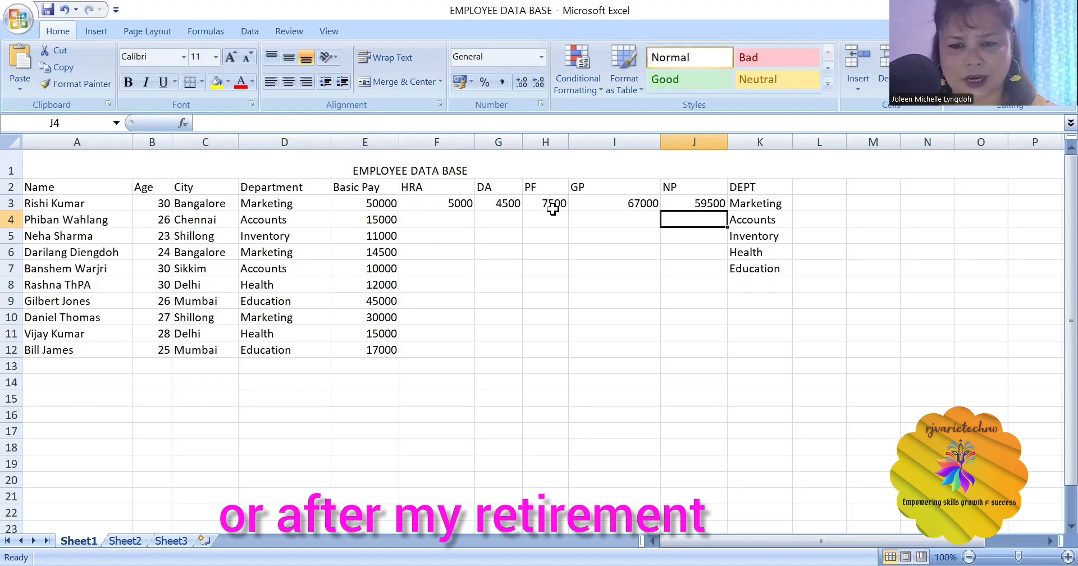
left_click(703, 203)
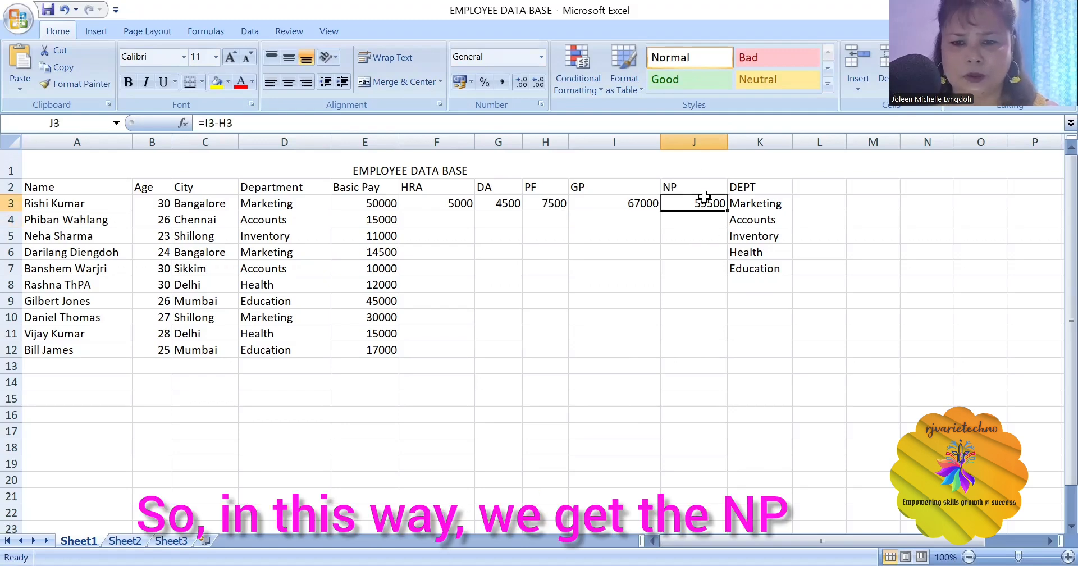
left_click(441, 204)
left_click(443, 218)
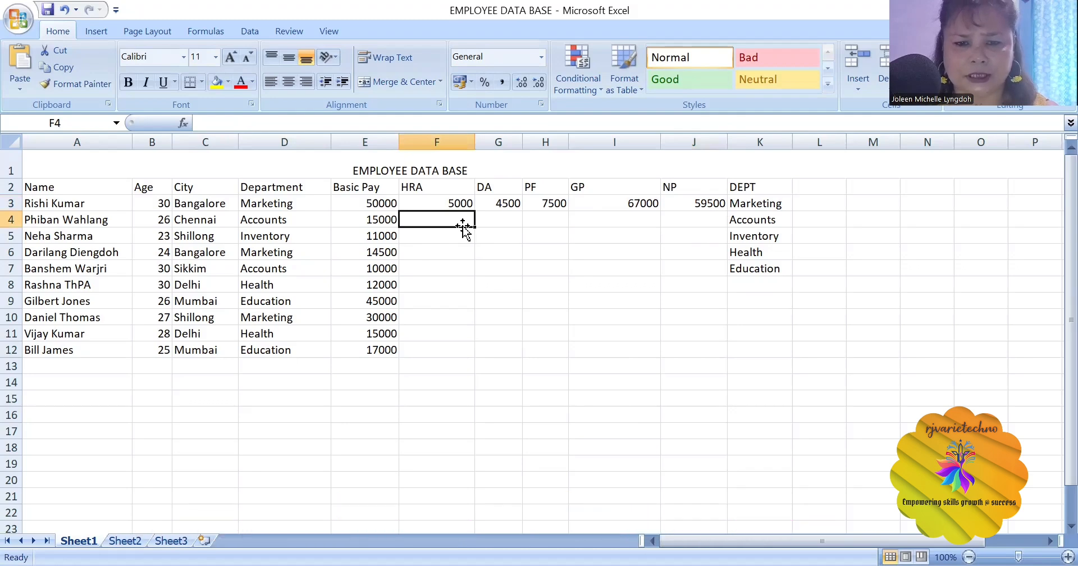
left_click(518, 221)
left_click(622, 220)
left_click(710, 223)
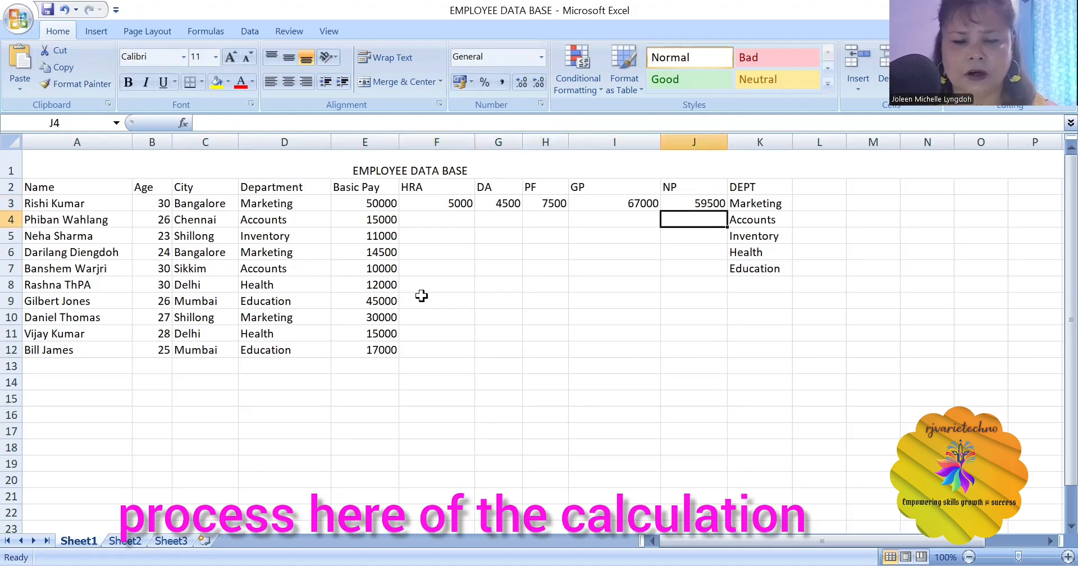
left_click(445, 223)
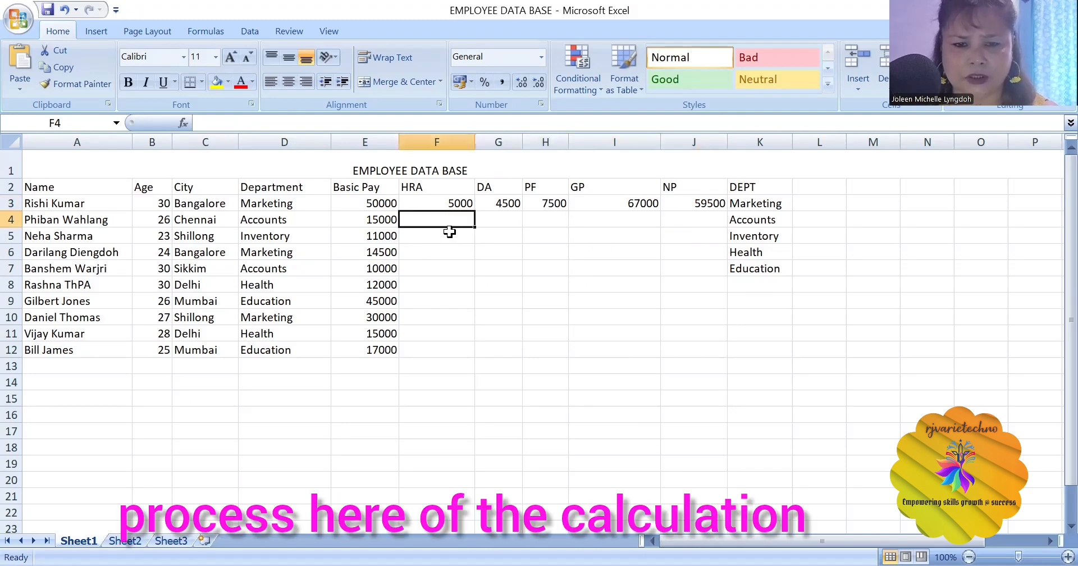
Fill the HRA, DA and PF formulas from row 3 down to row 12 for all employees.
left_click(436, 267)
left_click(445, 203)
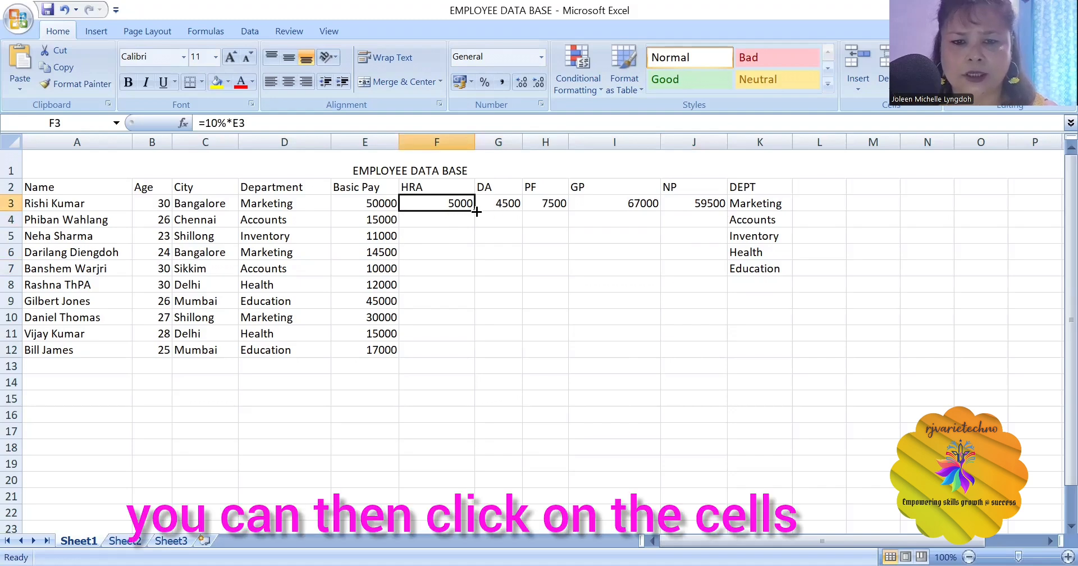
left_click_drag(475, 211, 483, 355)
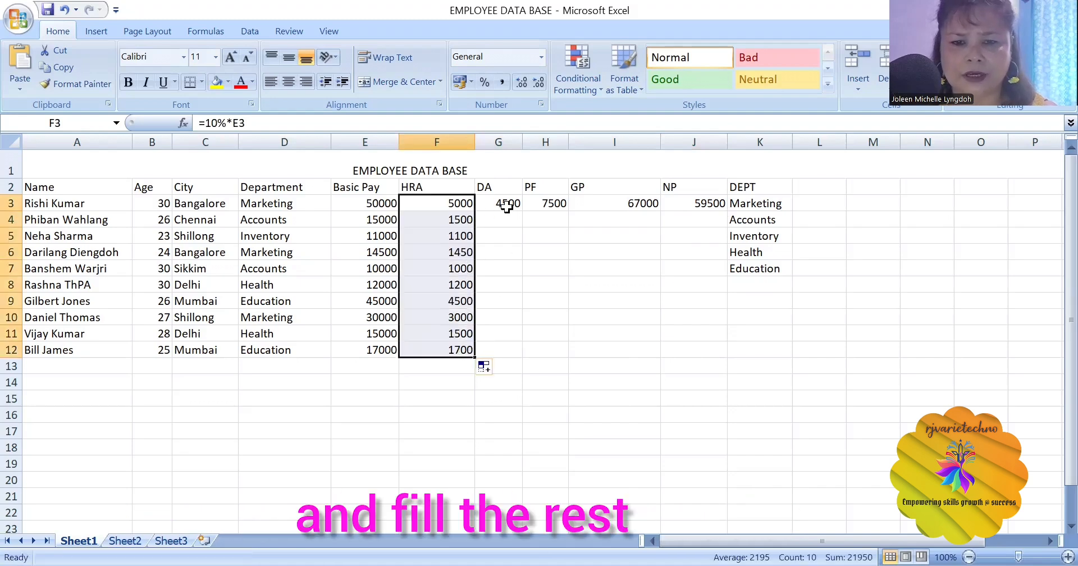
left_click(518, 209)
left_click_drag(521, 208, 521, 354)
left_click(549, 202)
left_click_drag(569, 211, 572, 355)
Fill the gross pay and net pay formulas from I3 and J3 down to row 12.
left_click(606, 209)
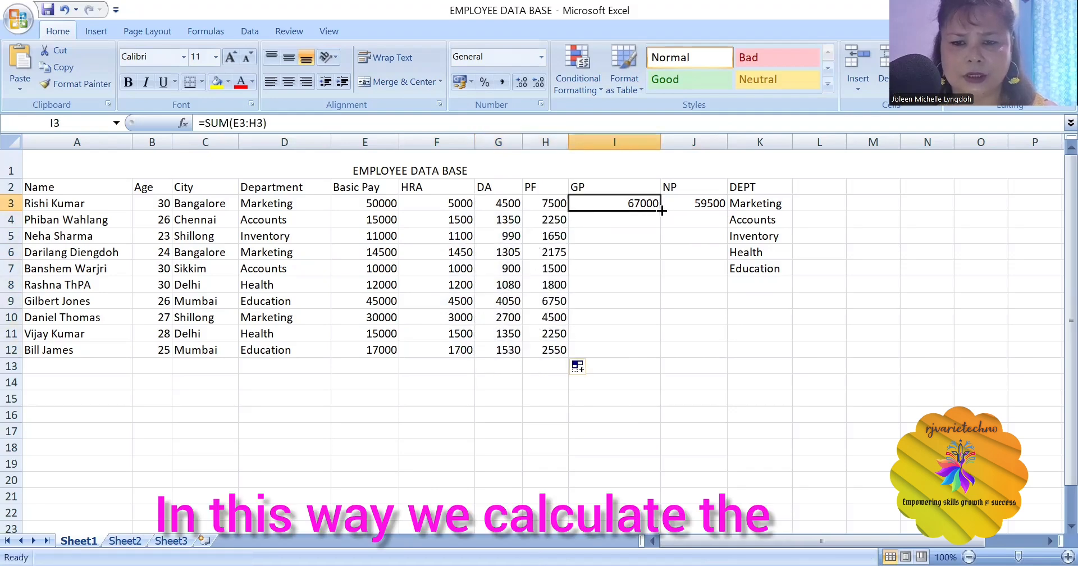
left_click_drag(662, 209, 662, 356)
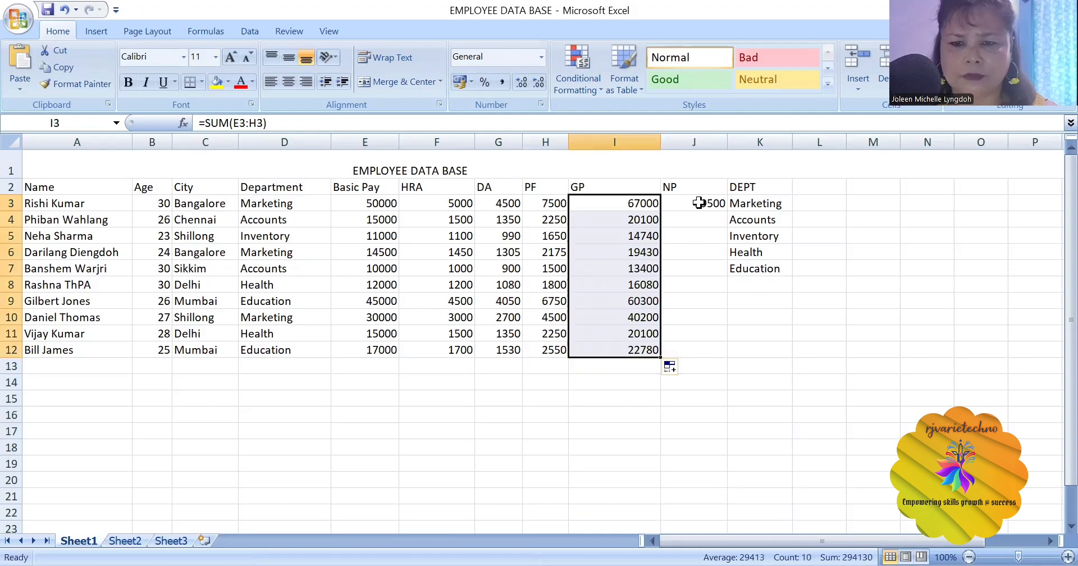
left_click(698, 203)
left_click_drag(726, 210, 729, 357)
left_click(569, 432)
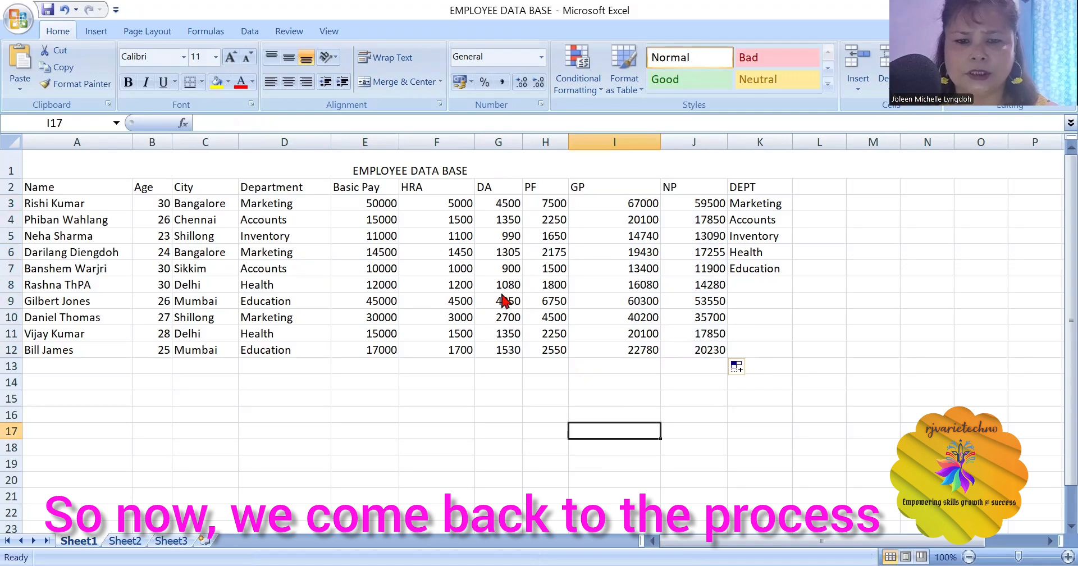
Enter the heading No in L2 beside DEPT and insert the COUNTIF function in L3.
double_click(812, 192)
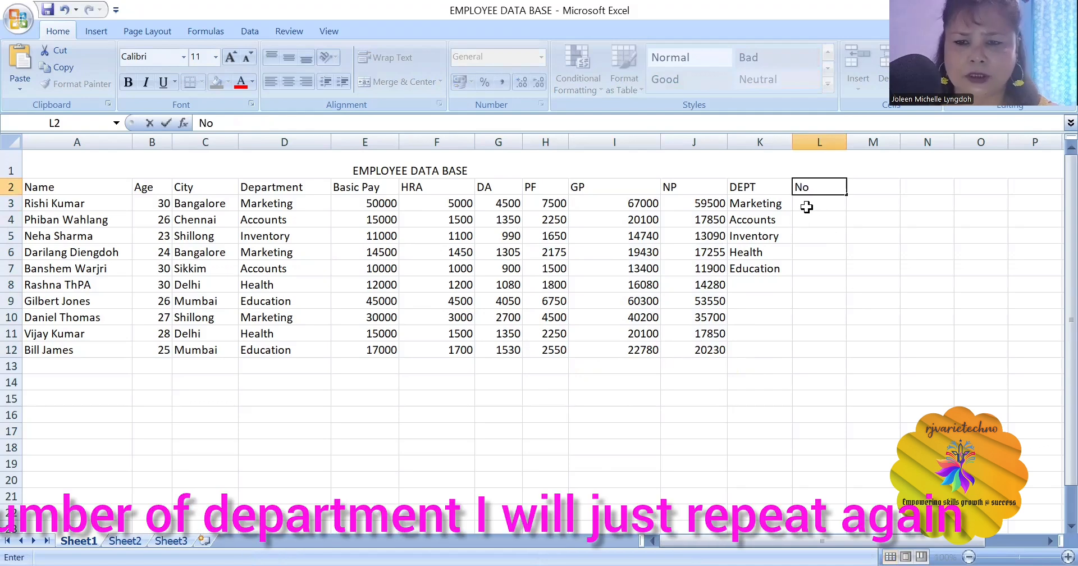
double_click(805, 207)
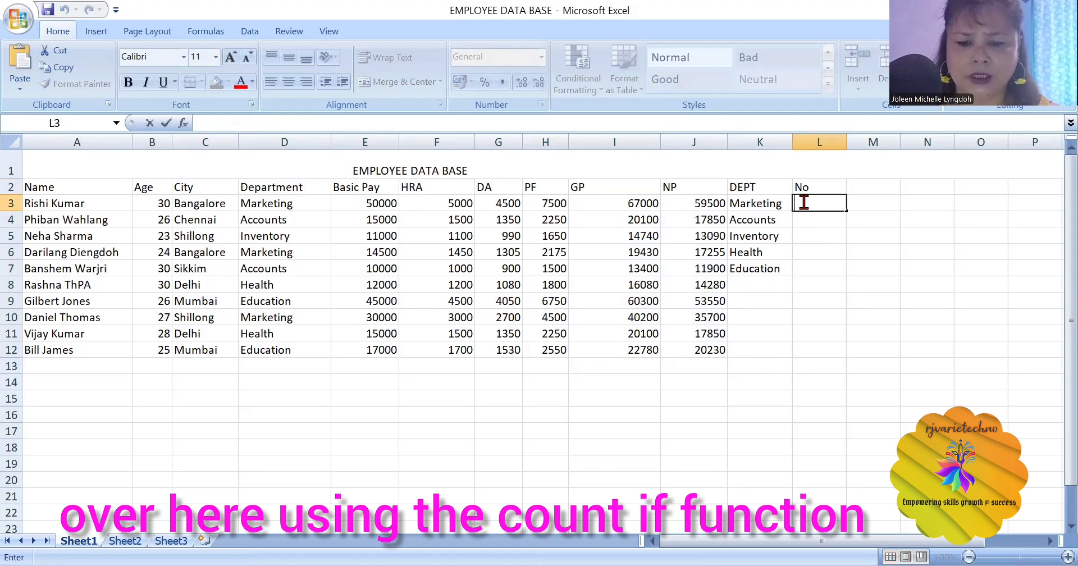
type("=")
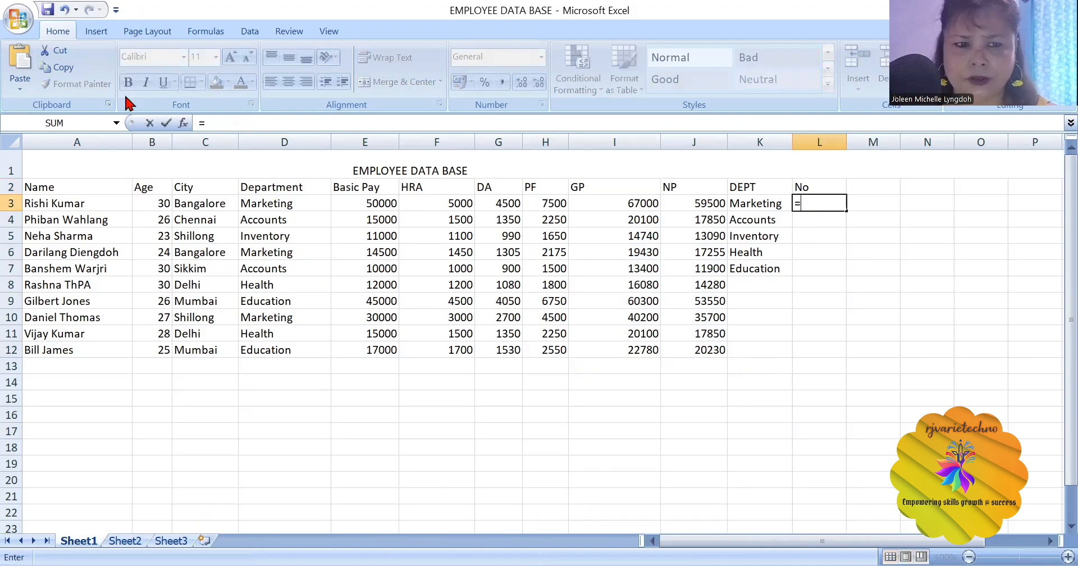
left_click(116, 122)
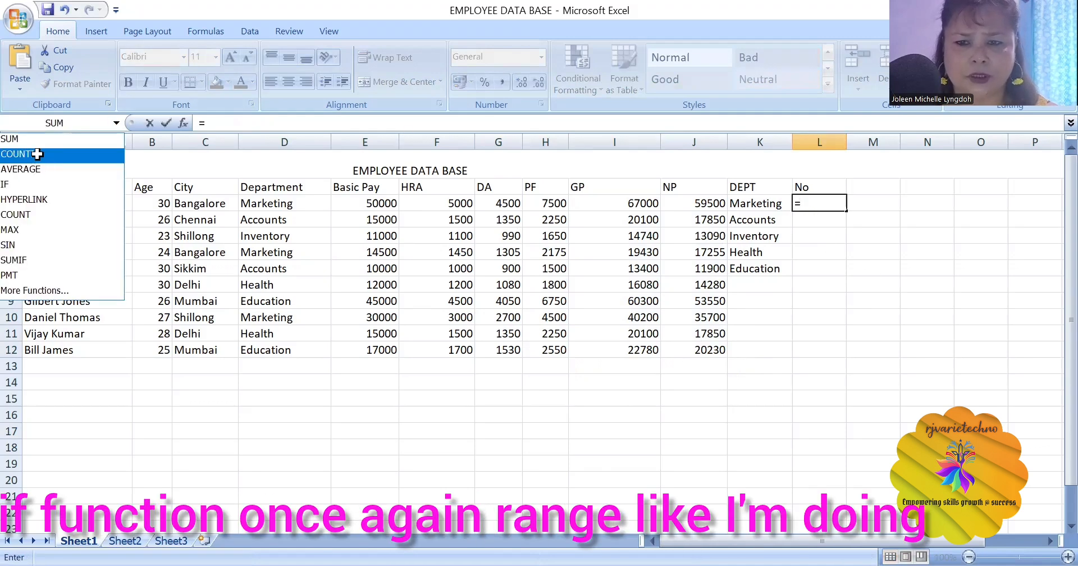
left_click(34, 150)
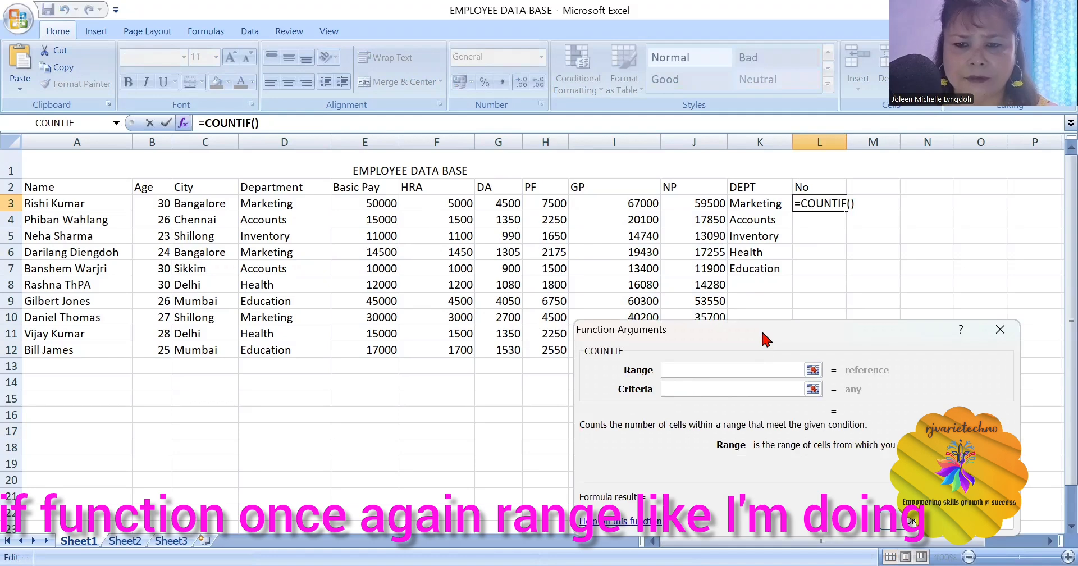
left_click_drag(764, 338, 816, 367)
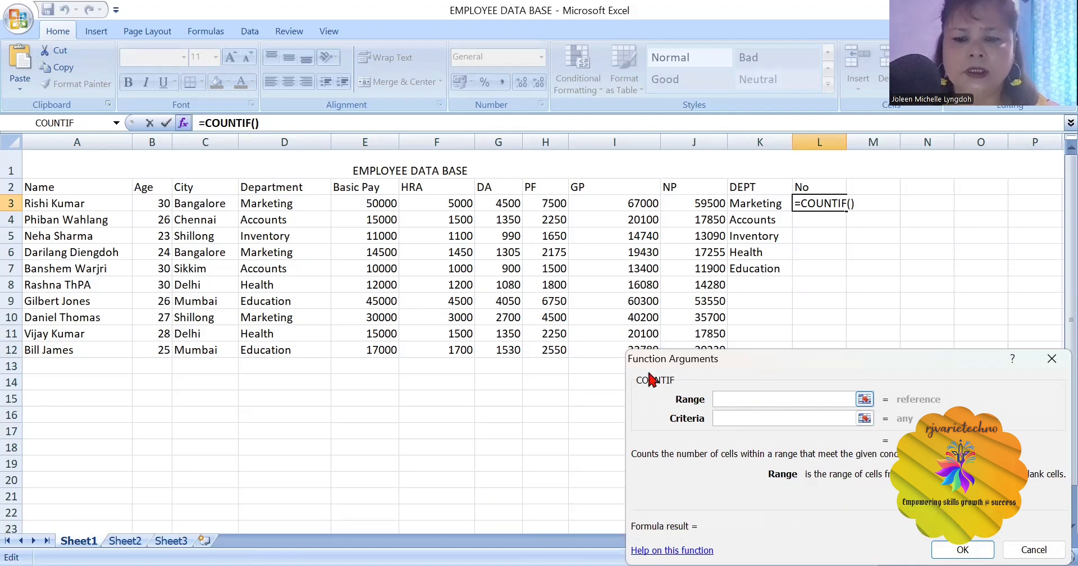
Count employees per department by setting COUNTIF to range D3:D12 with criteria K3, and fill the formula down to L7.
left_click(277, 204)
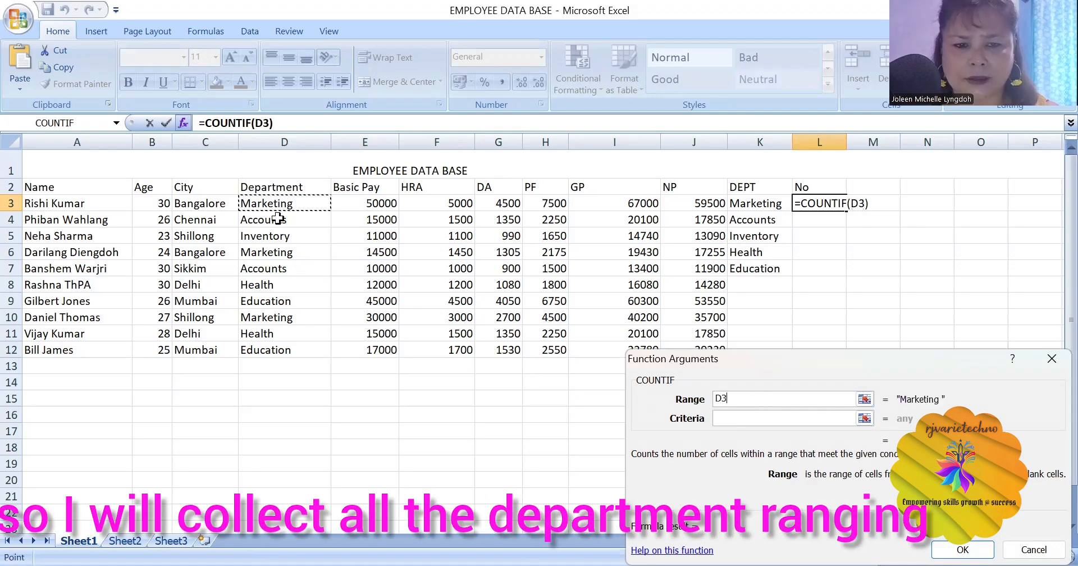
left_click(284, 347, "shift")
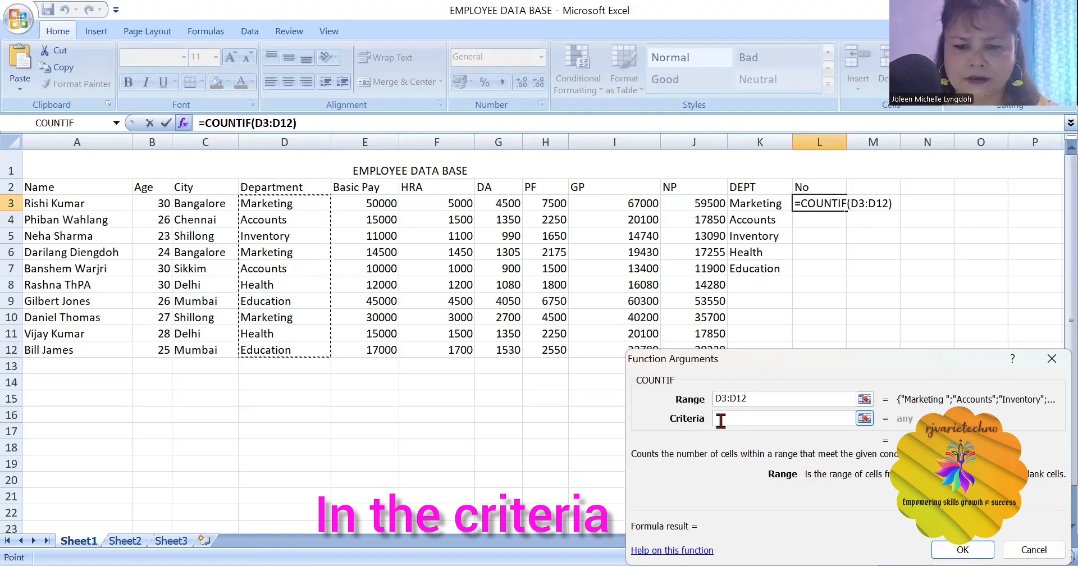
left_click(731, 418)
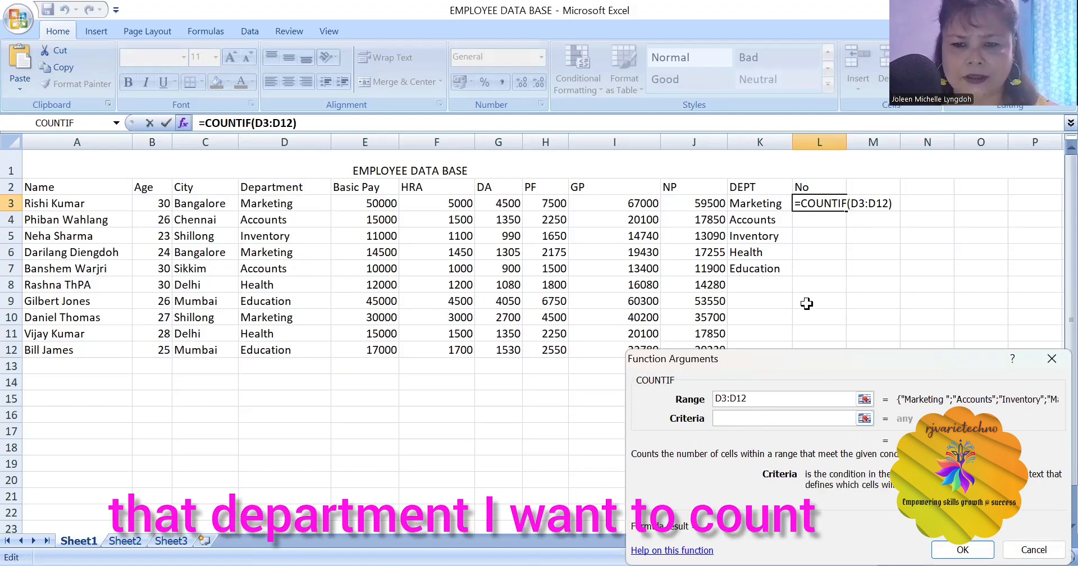
left_click(754, 207)
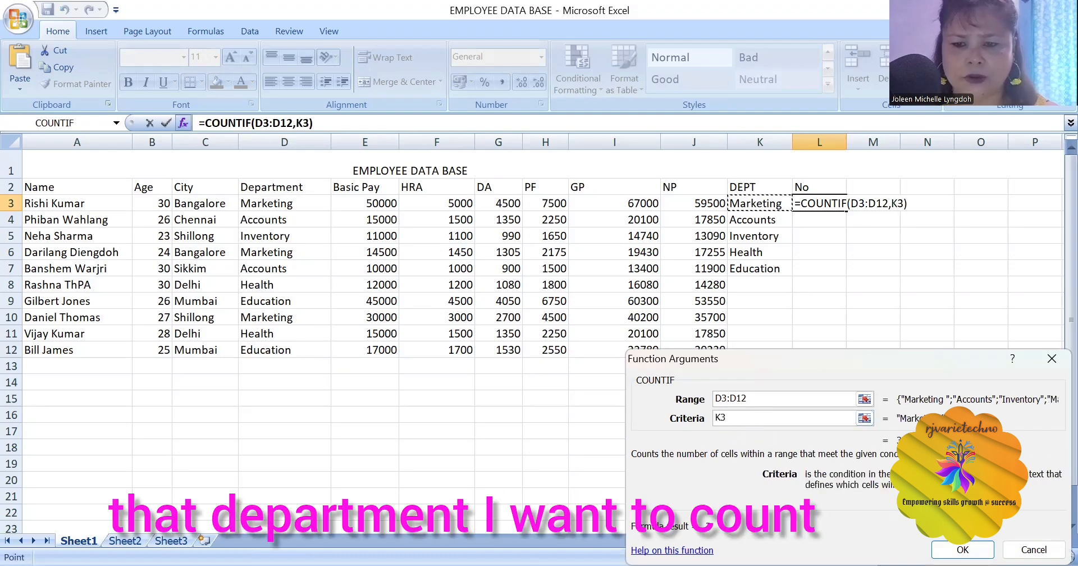
left_click(962, 549)
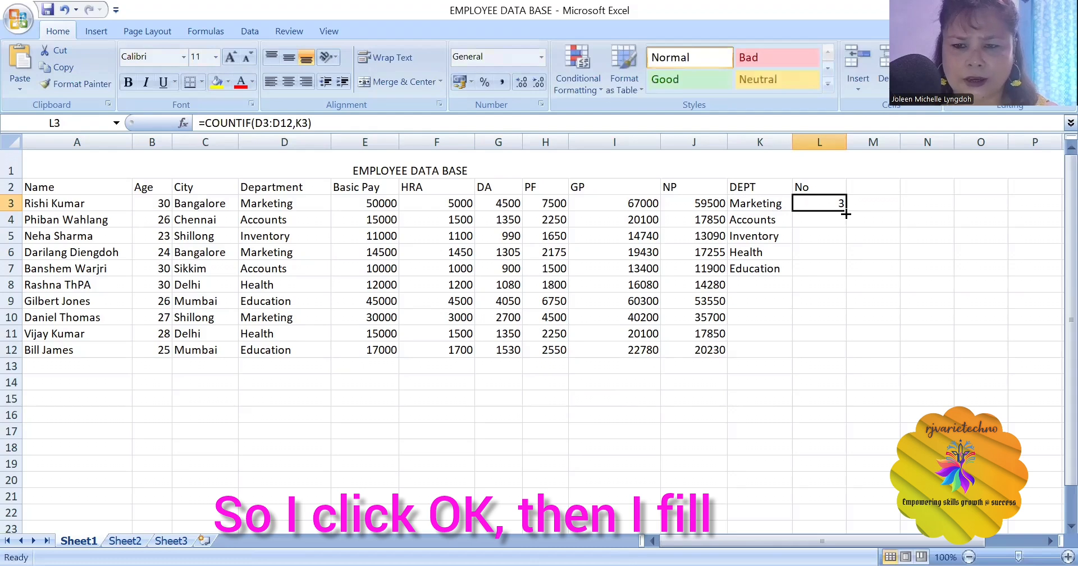
left_click_drag(846, 212, 839, 273)
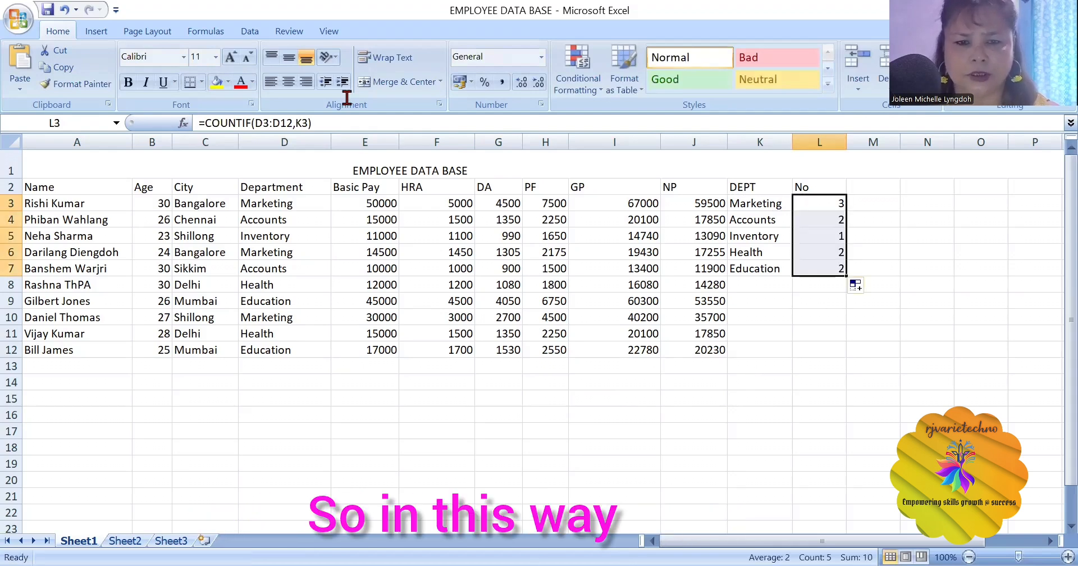
left_click(638, 410)
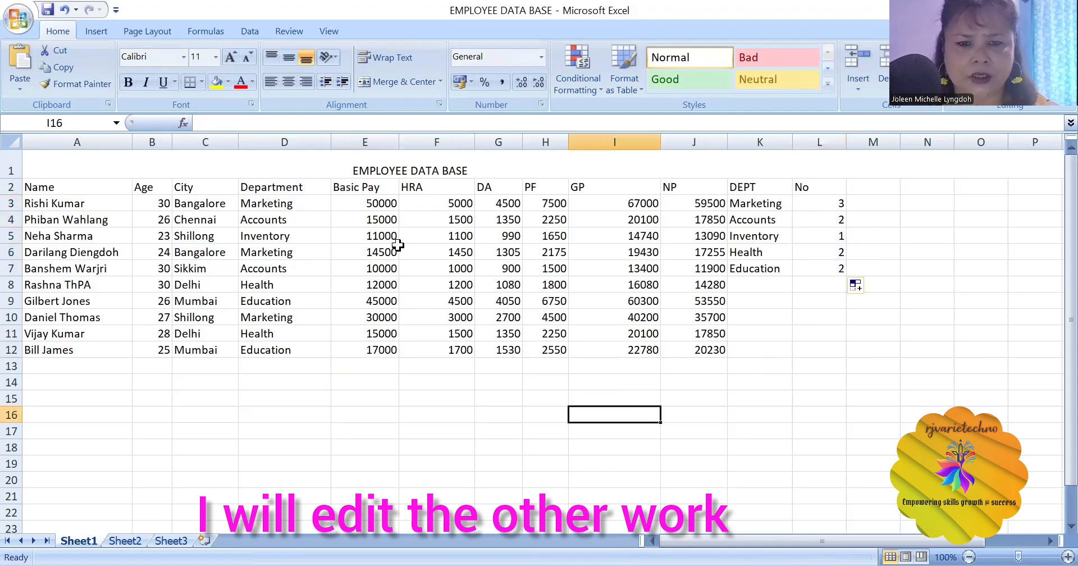
Make the EMPLOYEE DATA BASE title bold and set its font size to 16.
left_click(373, 168)
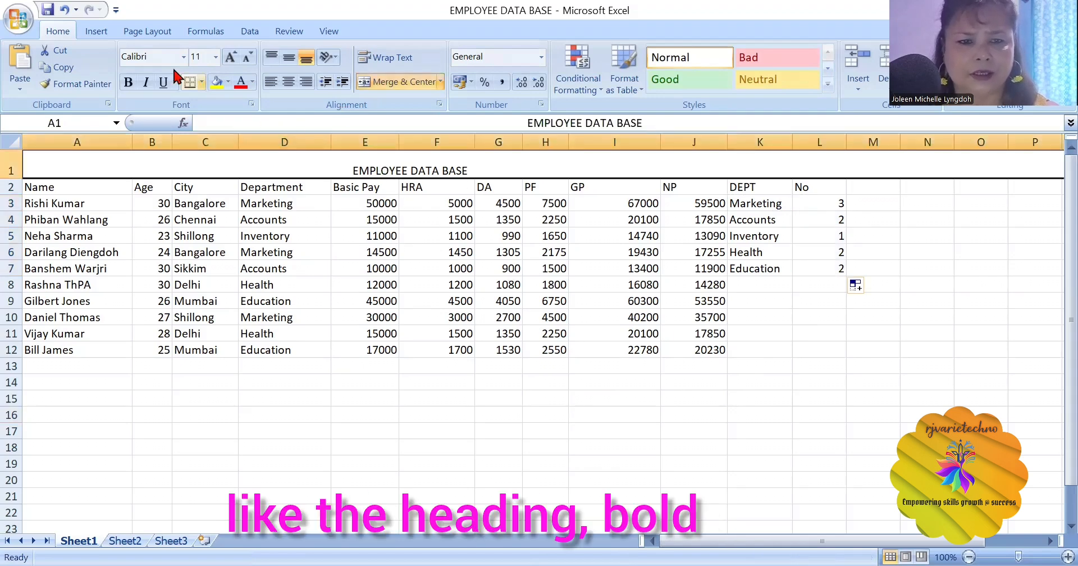
left_click(128, 83)
left_click(215, 57)
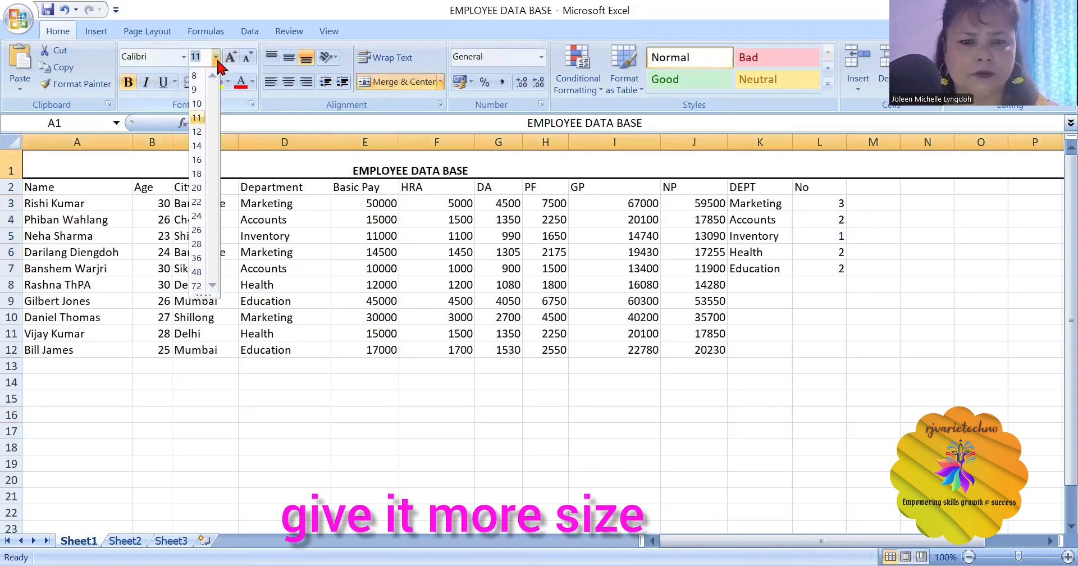
left_click(198, 161)
Make the column headings in A2:L2 bold.
left_click_drag(54, 187, 819, 200)
left_click(130, 82)
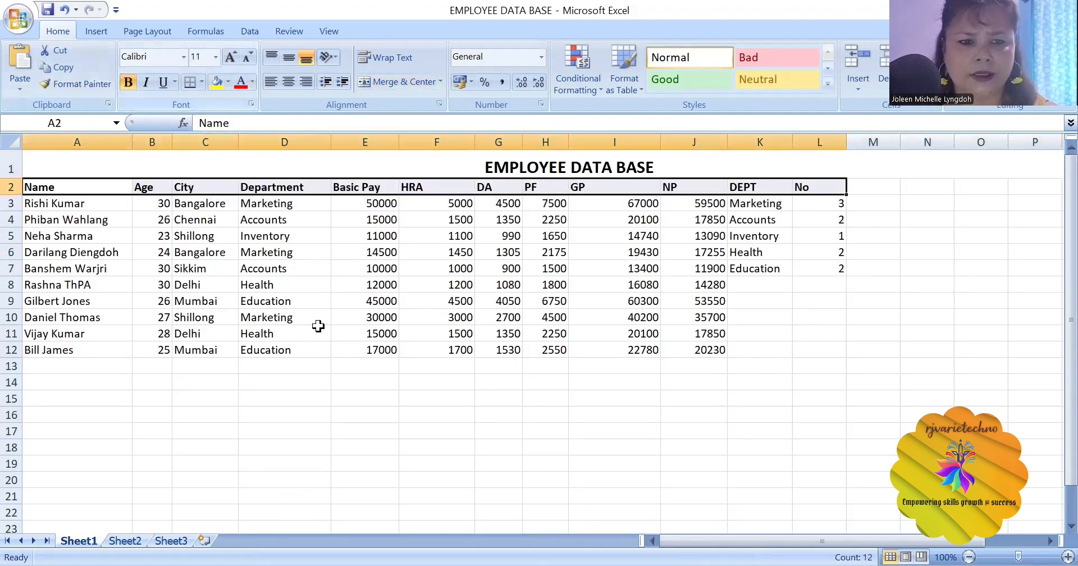
left_click(327, 396)
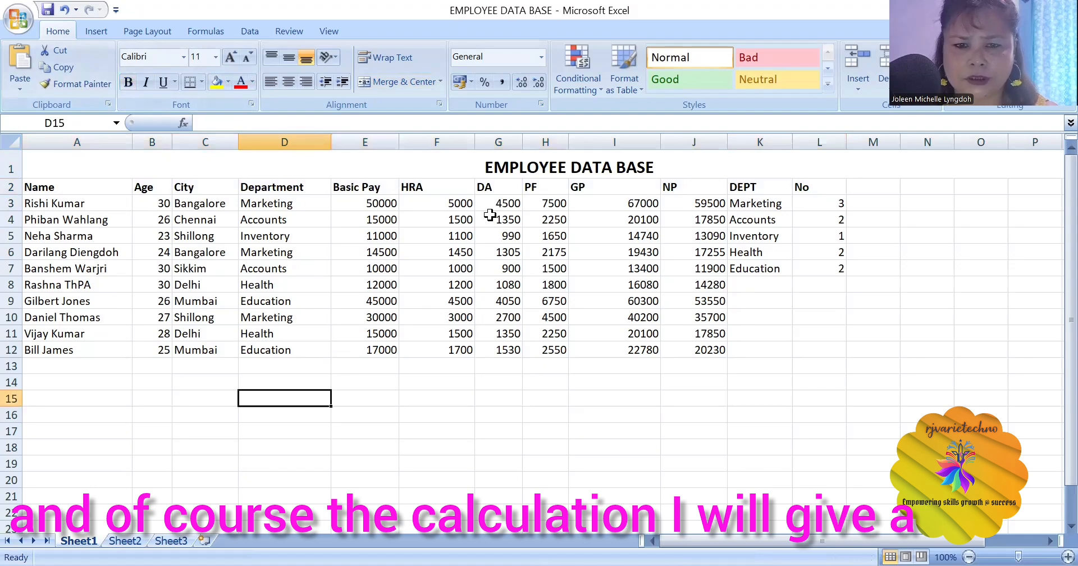
Apply the Bad cell style to the calculated range F3:L12.
left_click_drag(421, 208, 819, 338)
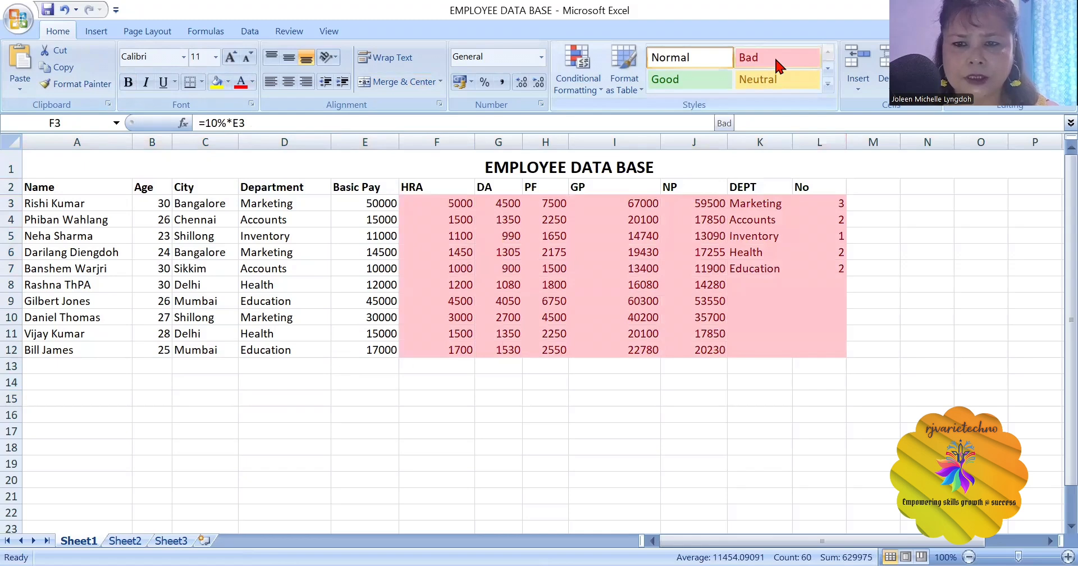
left_click(773, 56)
left_click(533, 412)
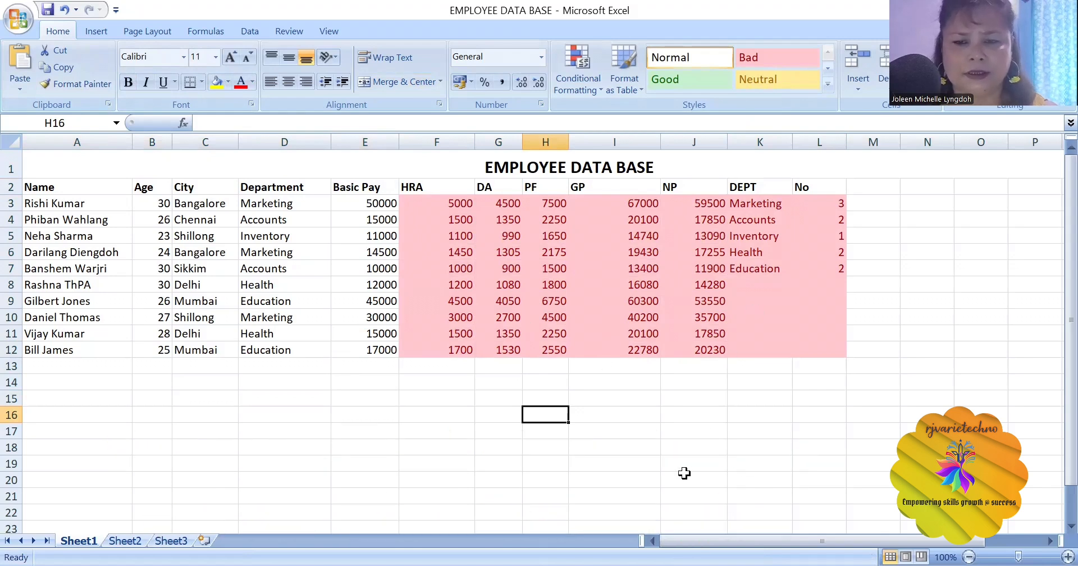
left_click(478, 169)
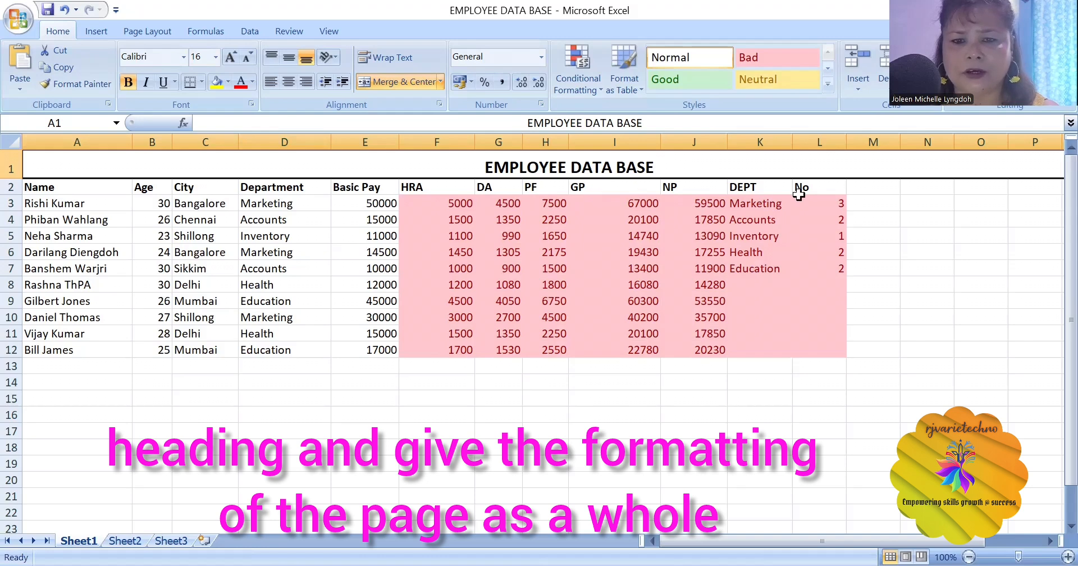
left_click(786, 434)
Try formatting the whole employee data range, including the title row, as a table with a light aqua style.
left_click(70, 162)
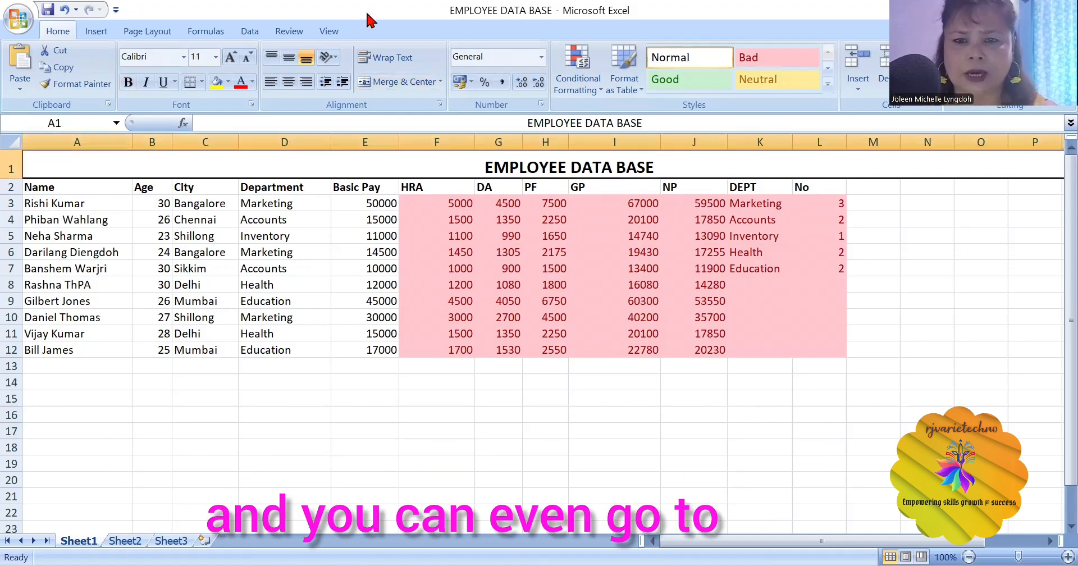
key("ctrl+a")
left_click(596, 90)
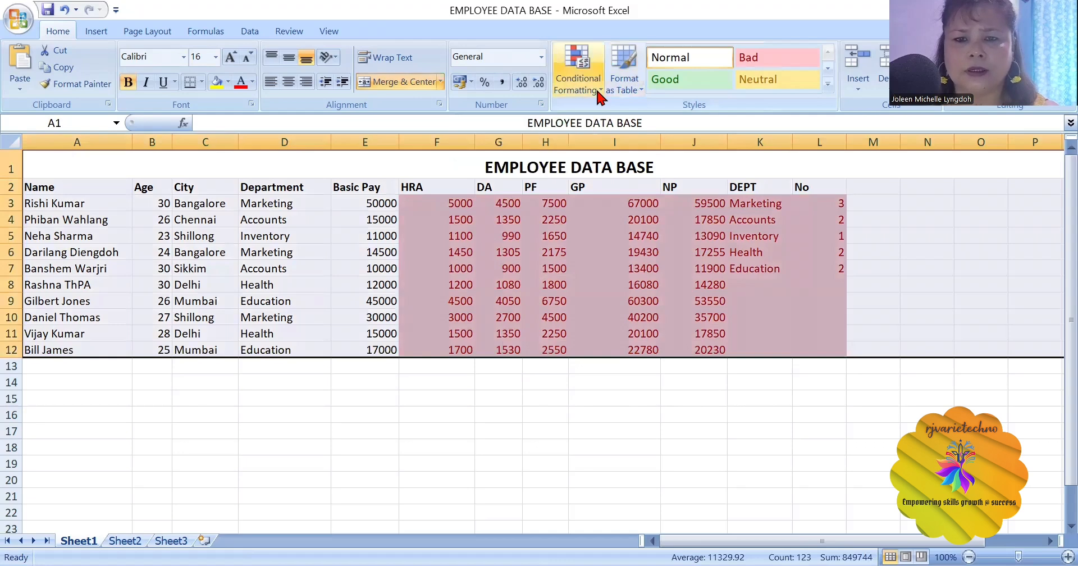
left_click(638, 91)
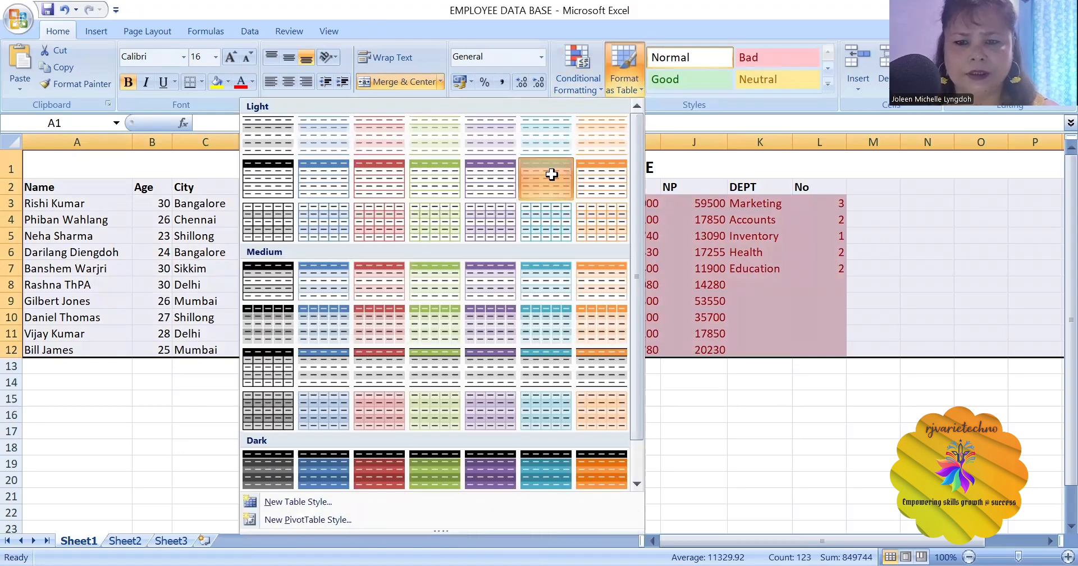
left_click(551, 173)
key("Return")
left_click(685, 440)
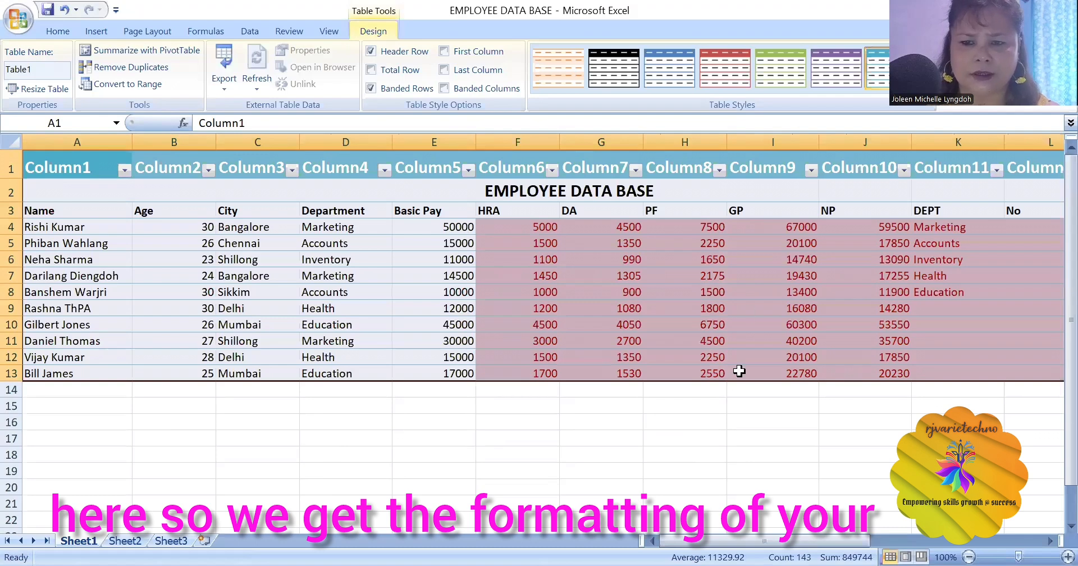
Undo the table formatting of the employee data.
left_click(63, 10)
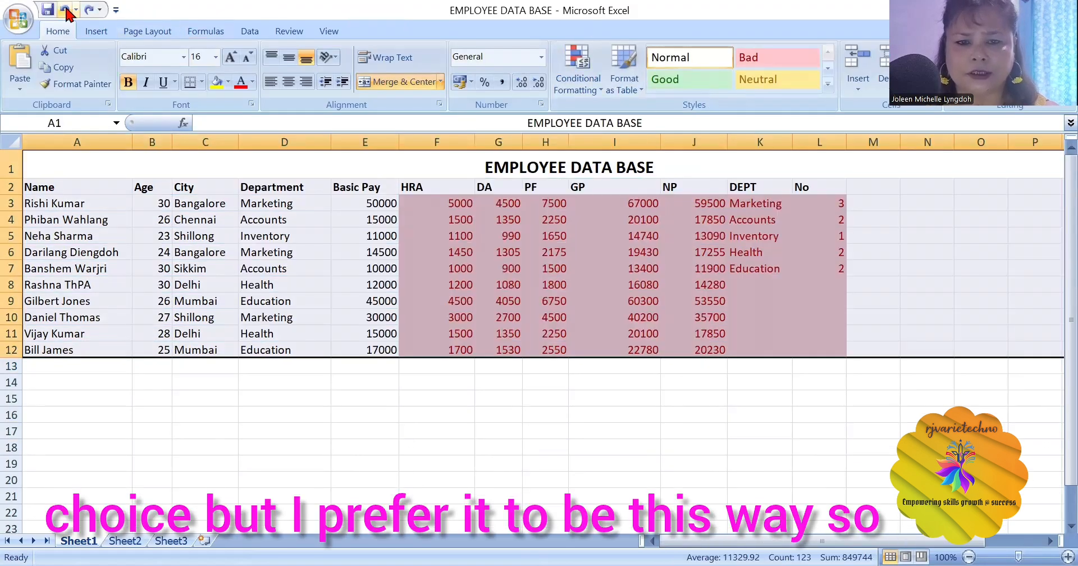
left_click(596, 418)
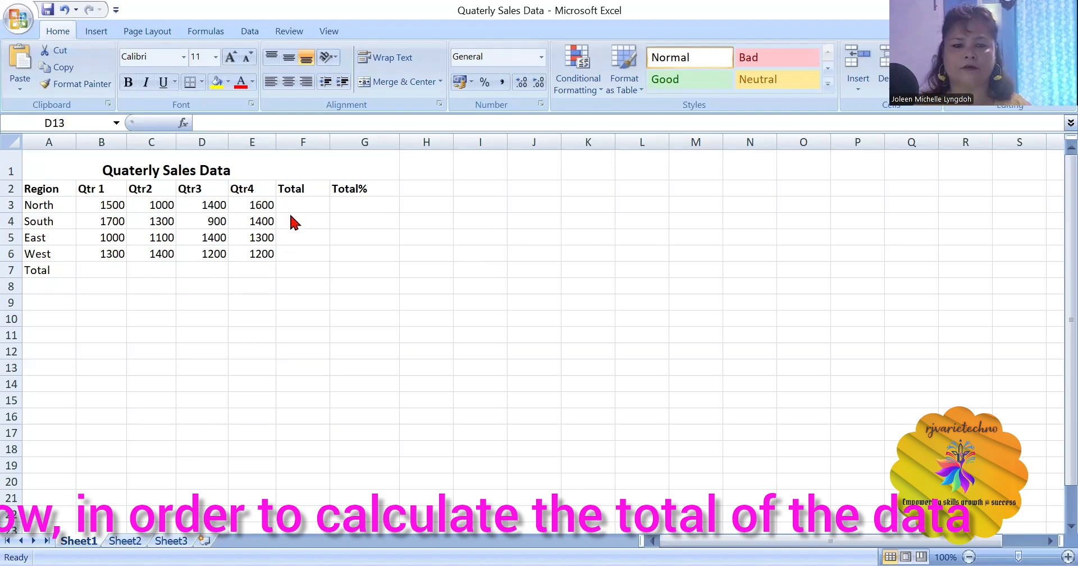
left_click(97, 270)
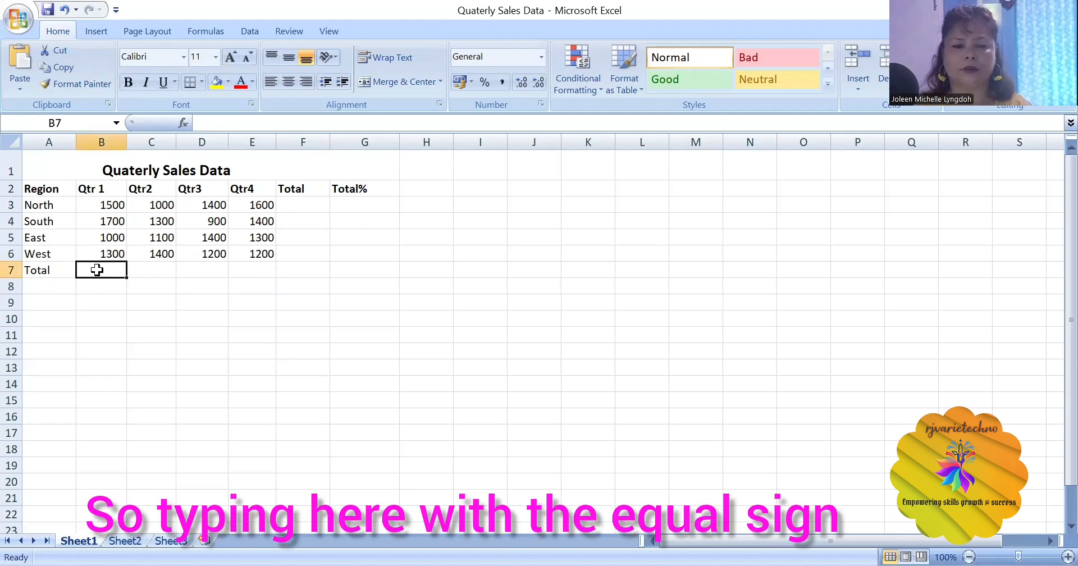
type("=")
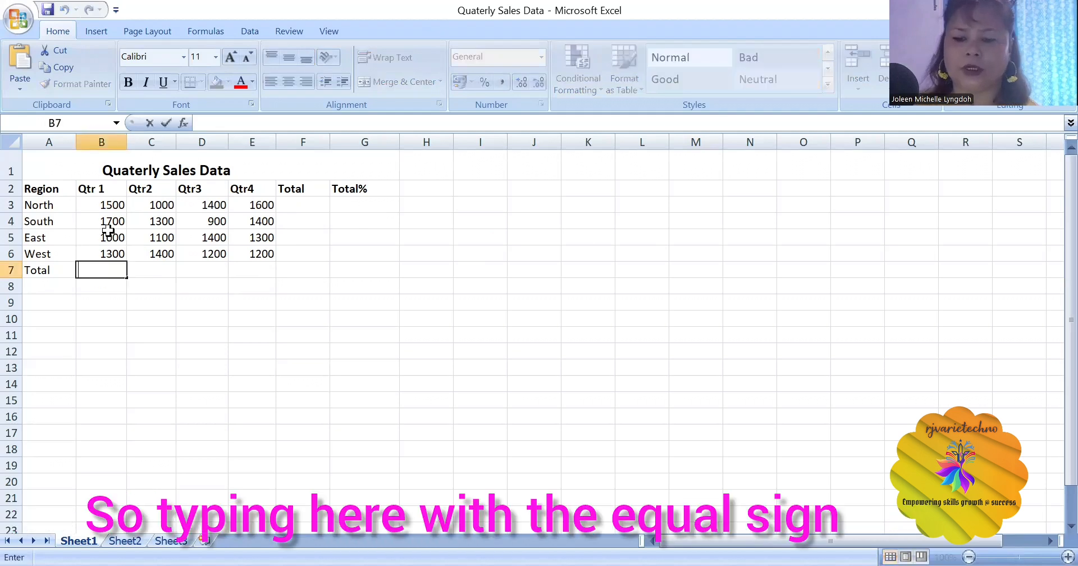
type("=")
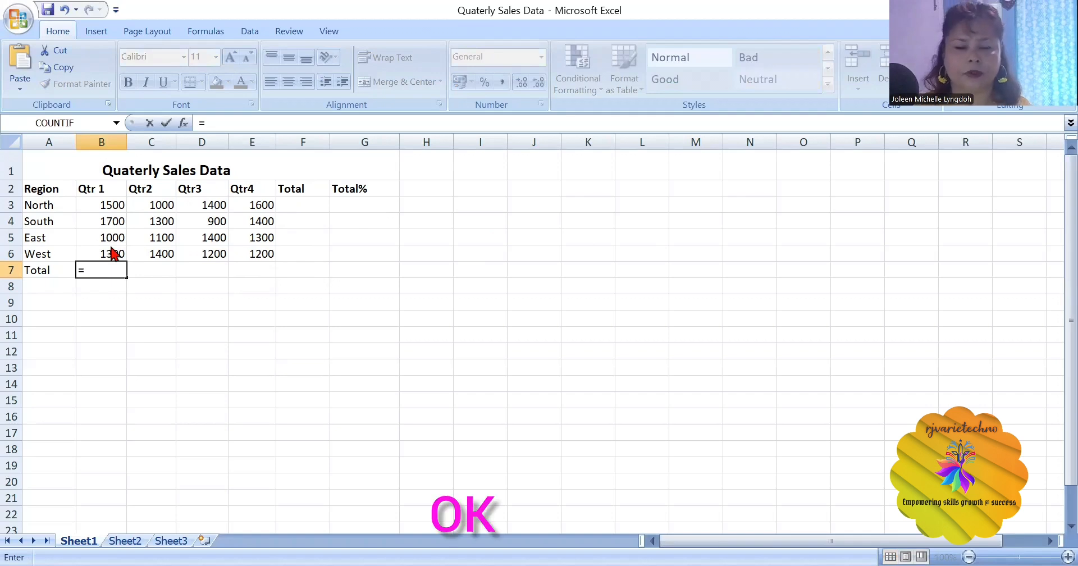
left_click(84, 124)
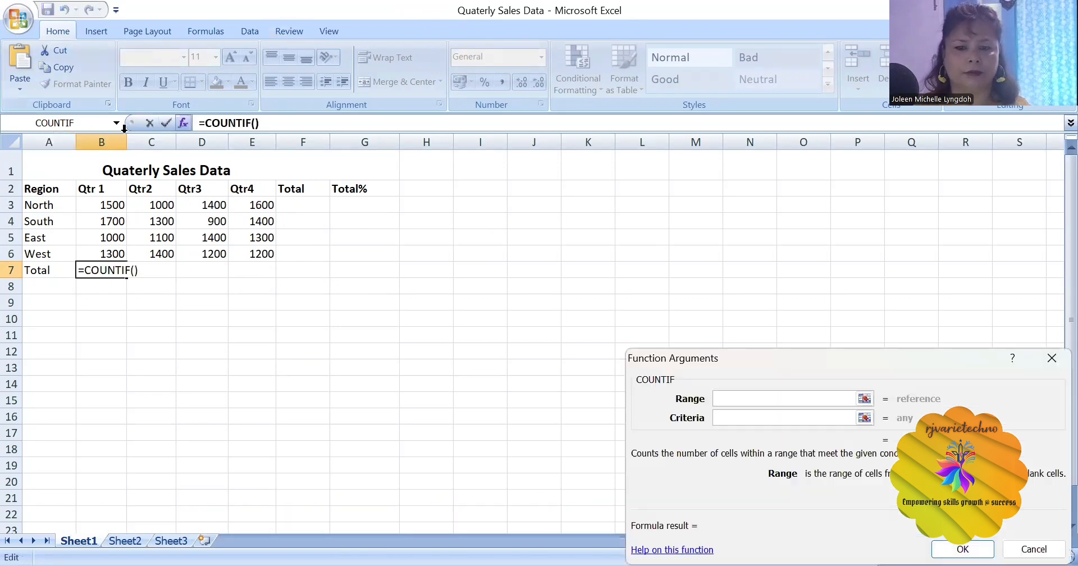
left_click(1053, 358)
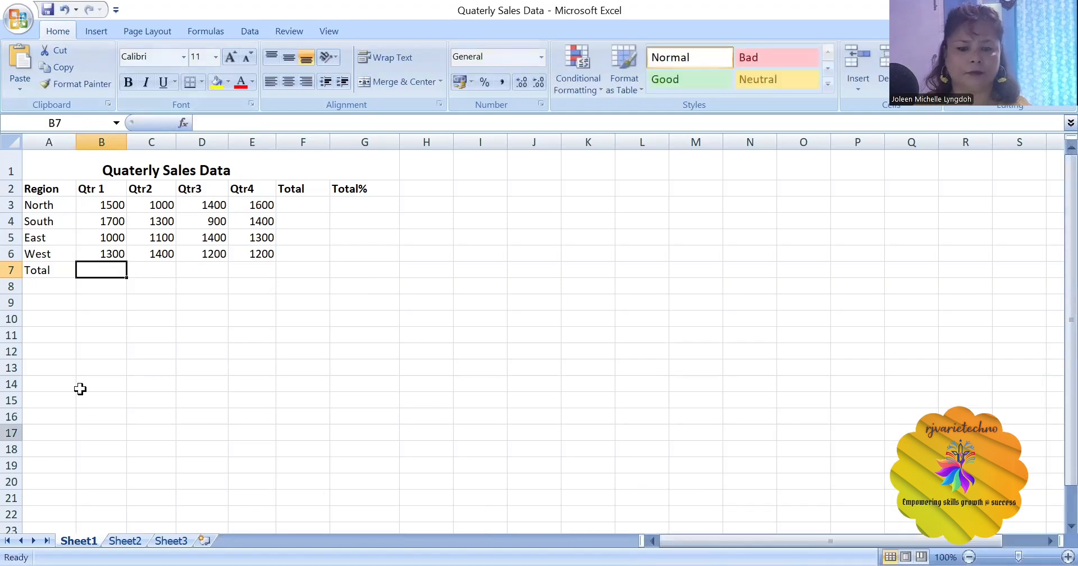
Total the Qtr 1 sales in B7 with a SUM of the range B3:B6.
type("=")
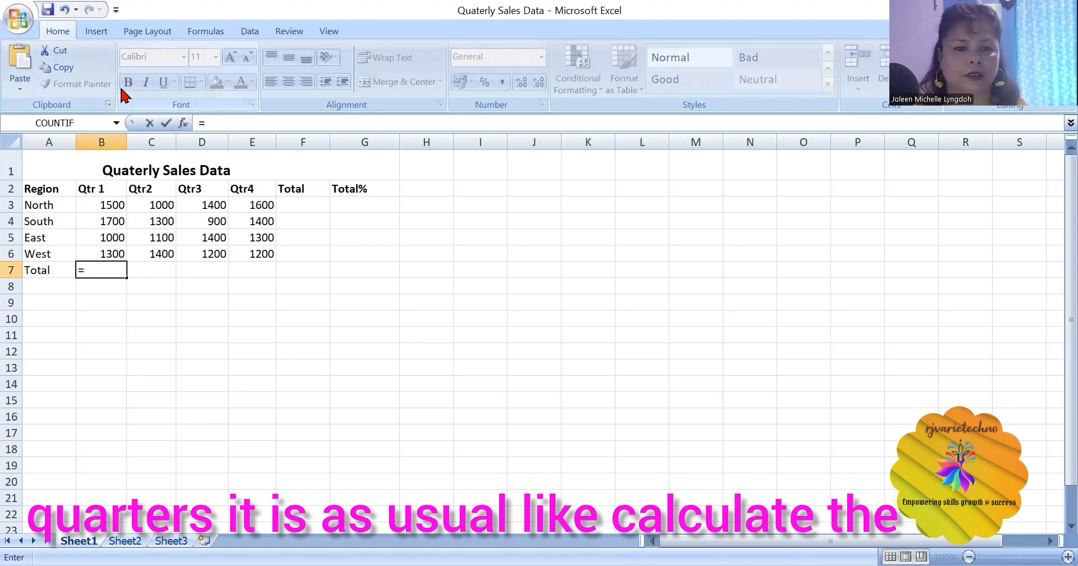
left_click(116, 124)
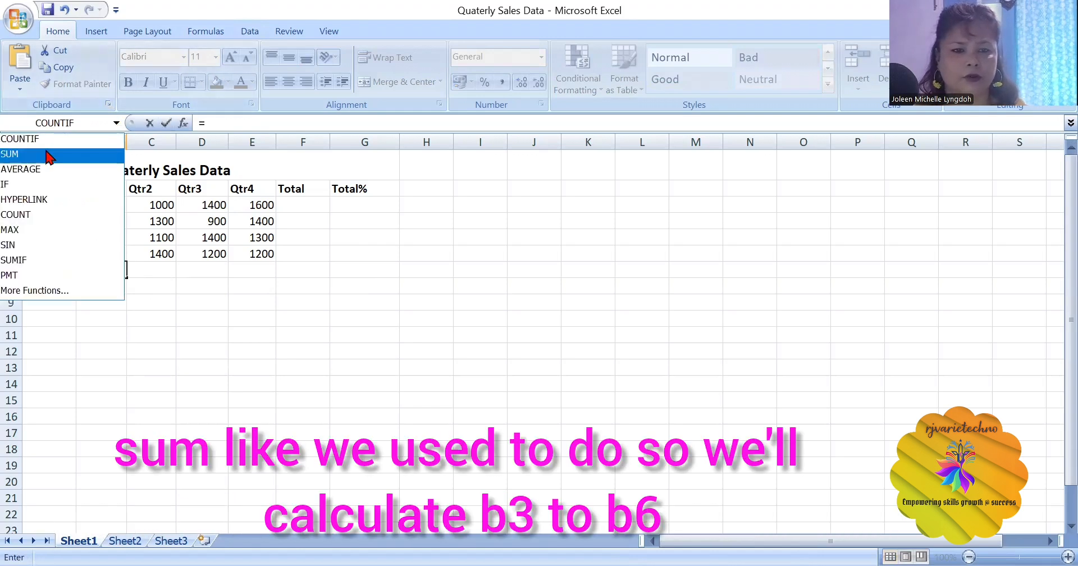
left_click(49, 156)
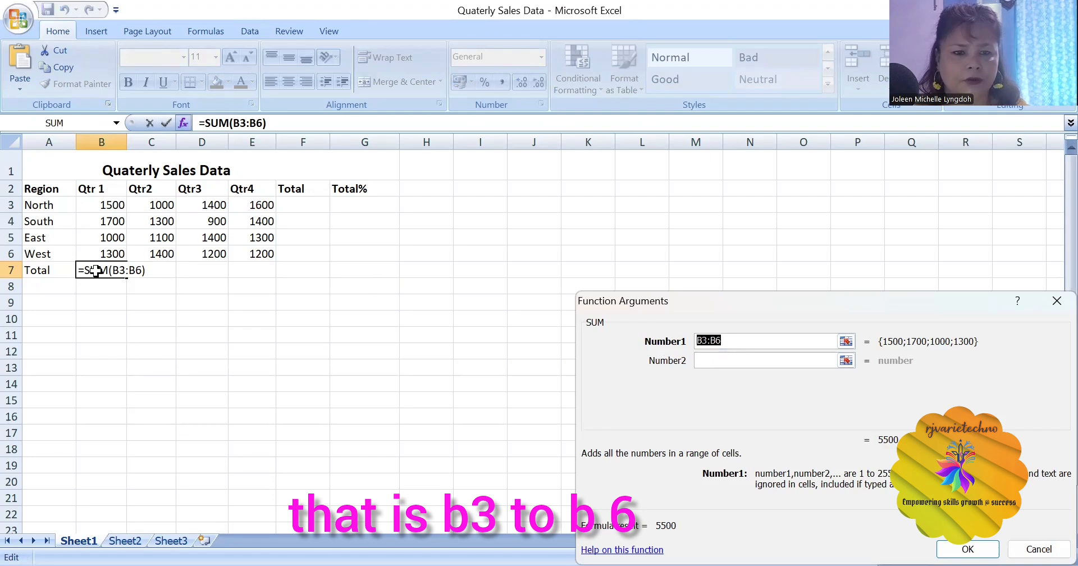
key("BackSpace")
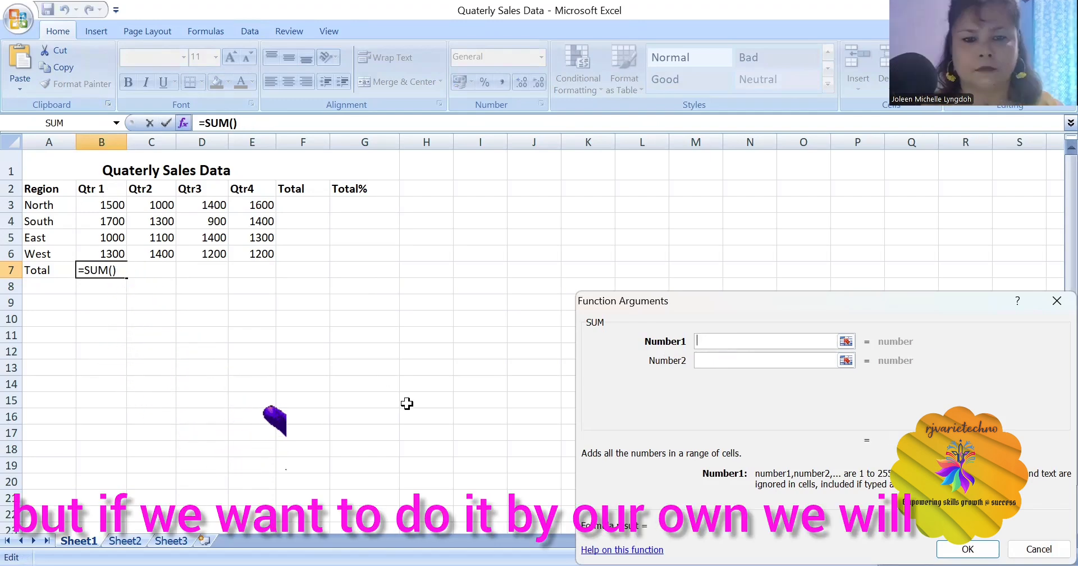
left_click(110, 204)
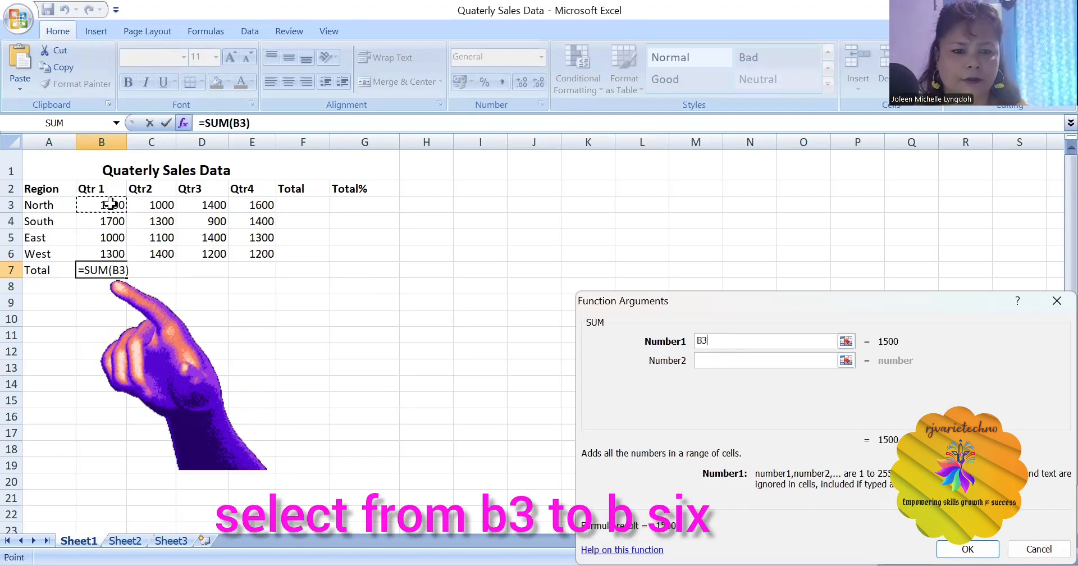
left_click(107, 247, "shift")
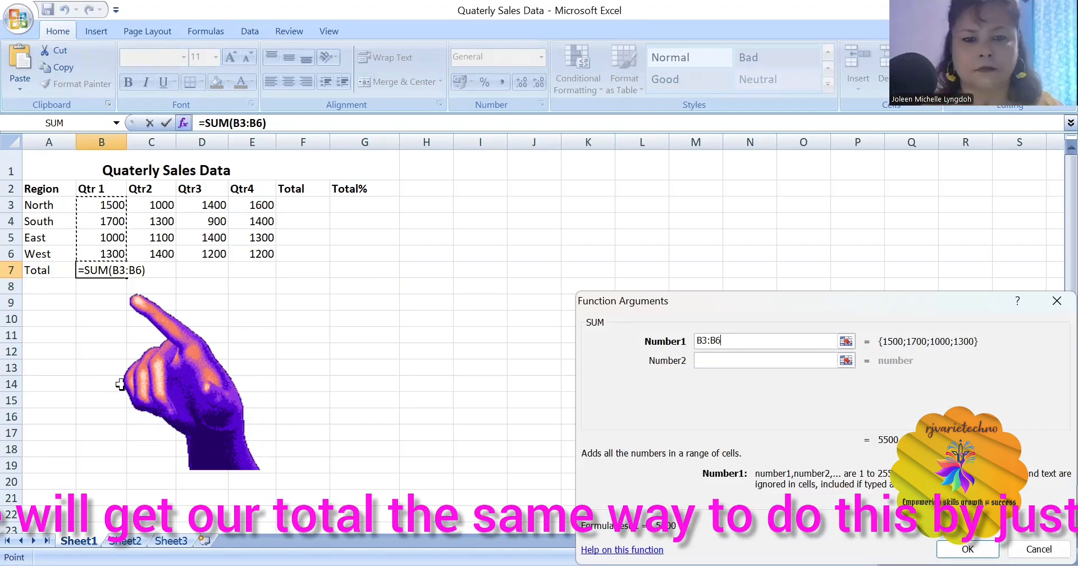
key("Return")
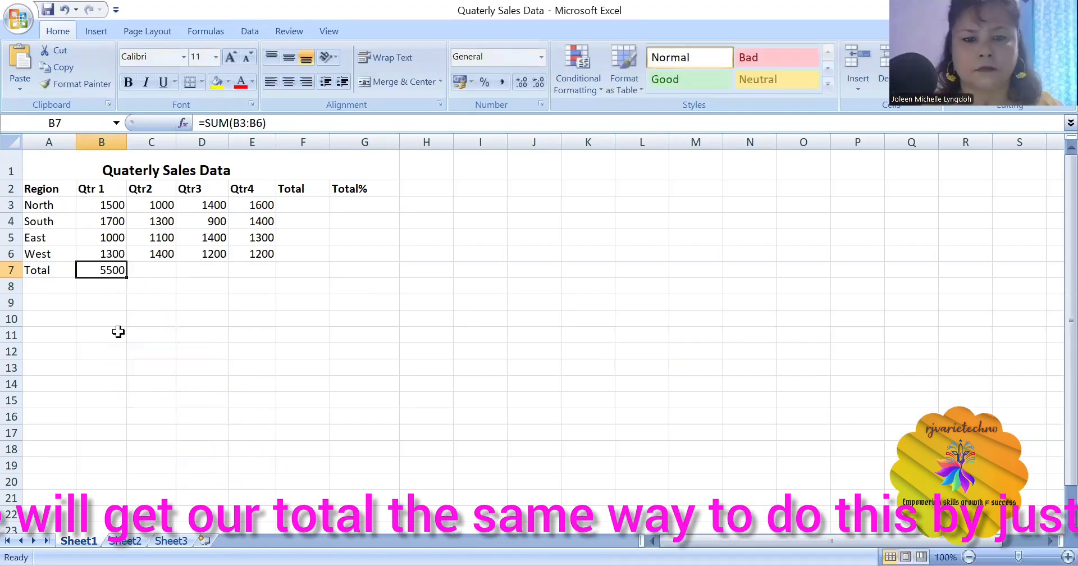
Fill the Qtr 1 total formula in B7 across to E7 for the remaining quarters.
left_click(147, 270)
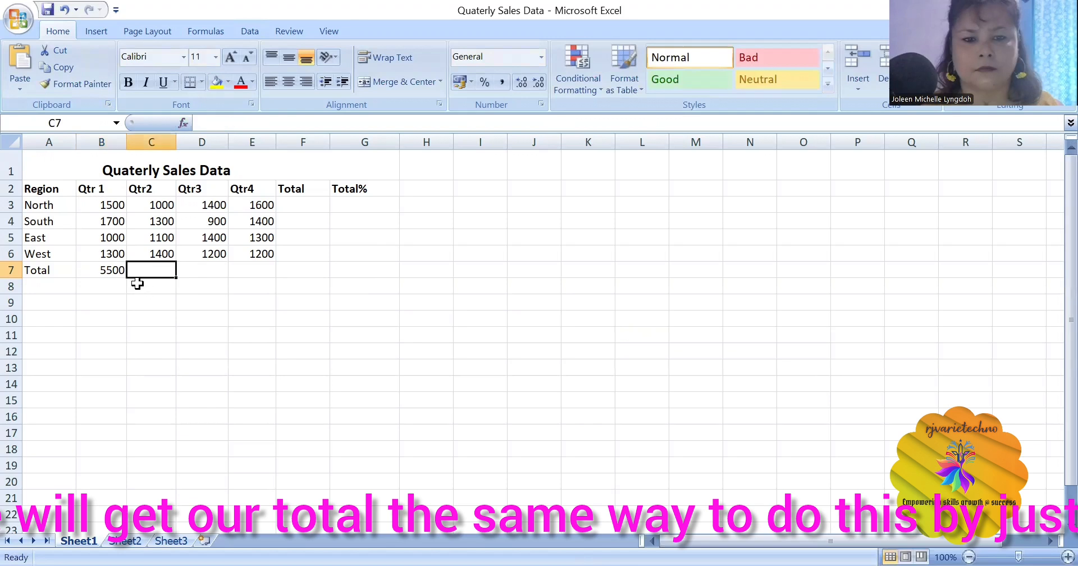
left_click(102, 272)
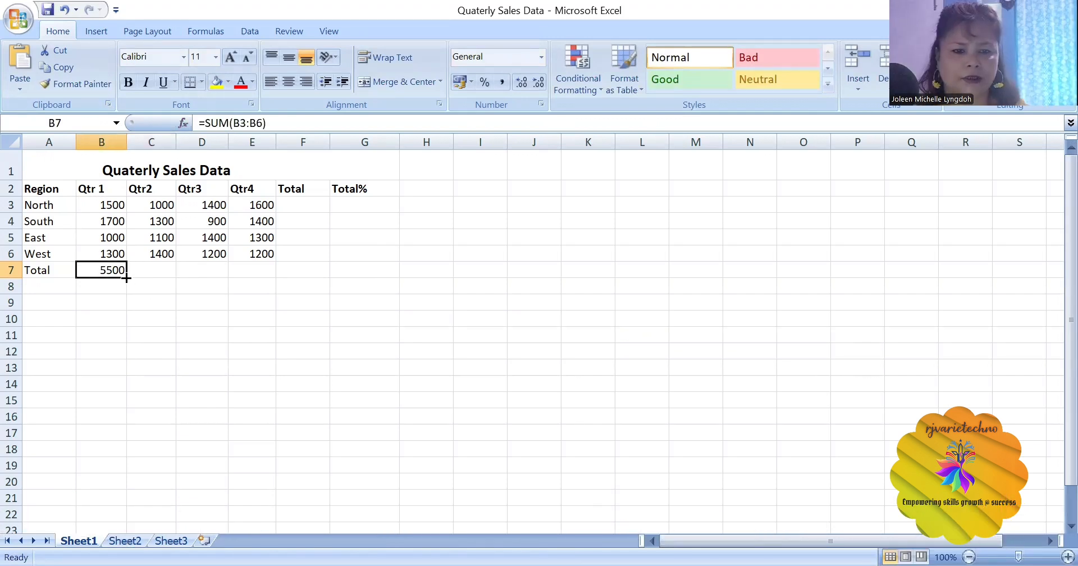
left_click_drag(127, 277, 273, 272)
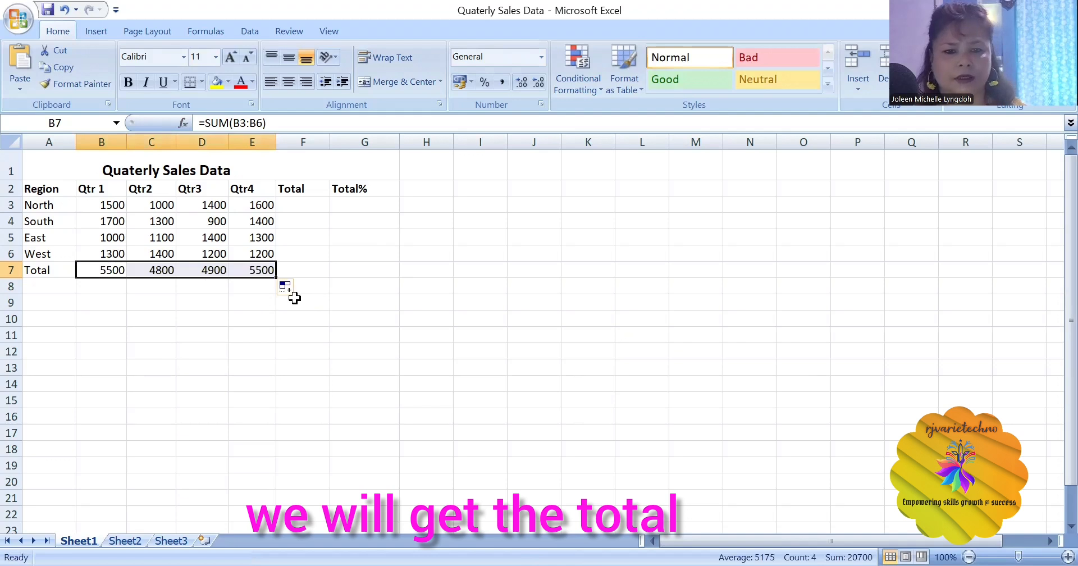
Total the North row in F3 with a SUM of B3:E3 and fill the formula down to F7.
double_click(294, 205)
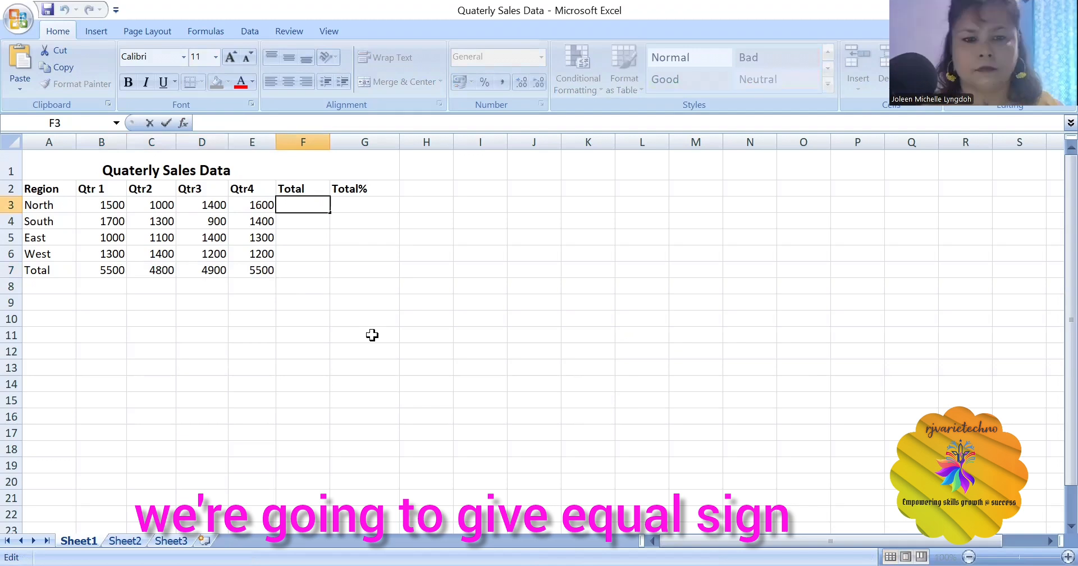
type("=")
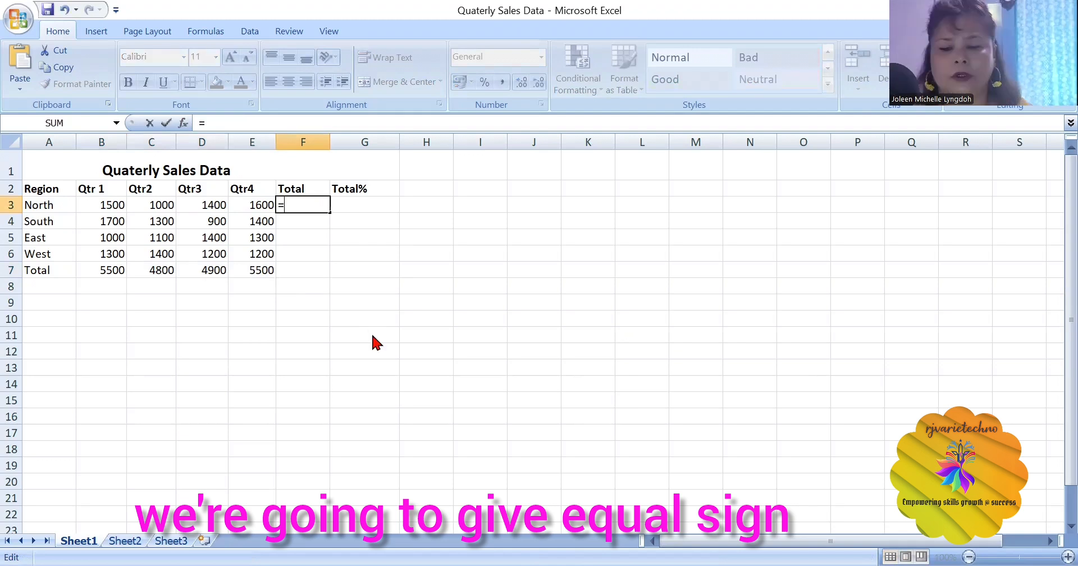
left_click(52, 123)
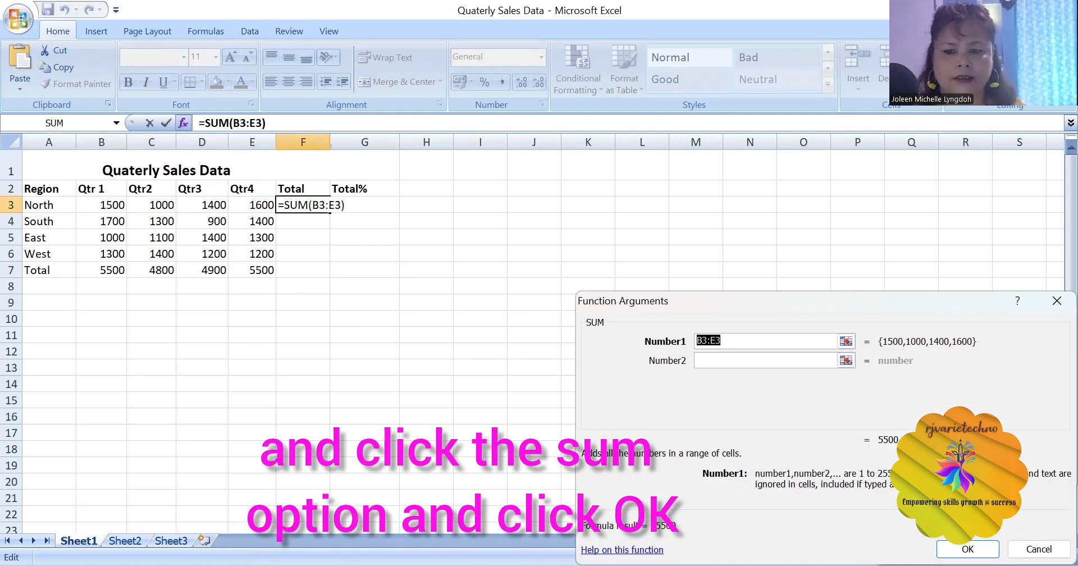
left_click(968, 549)
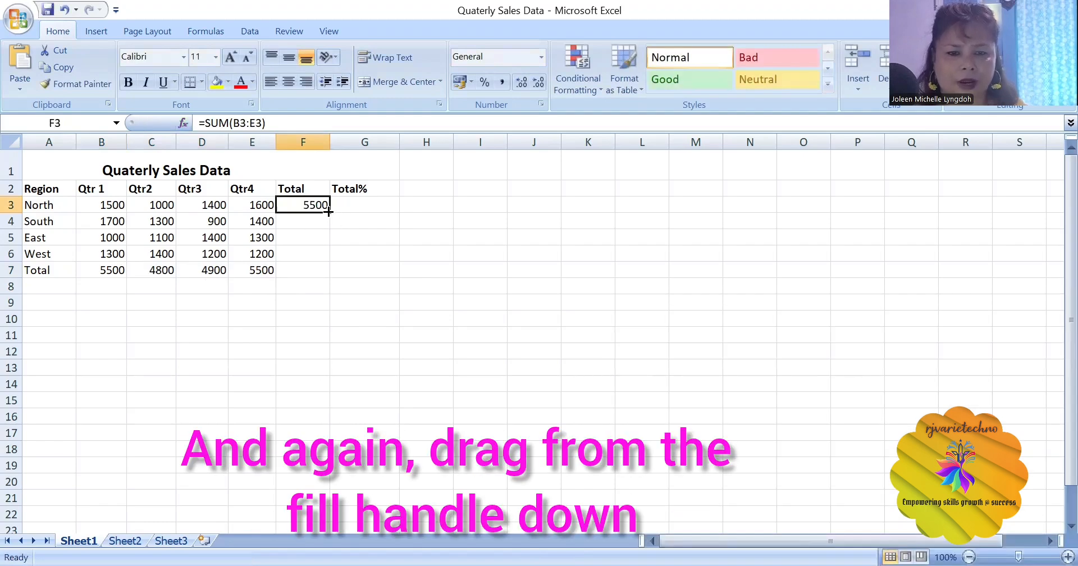
left_click_drag(328, 212, 330, 271)
left_click_drag(328, 277, 329, 278)
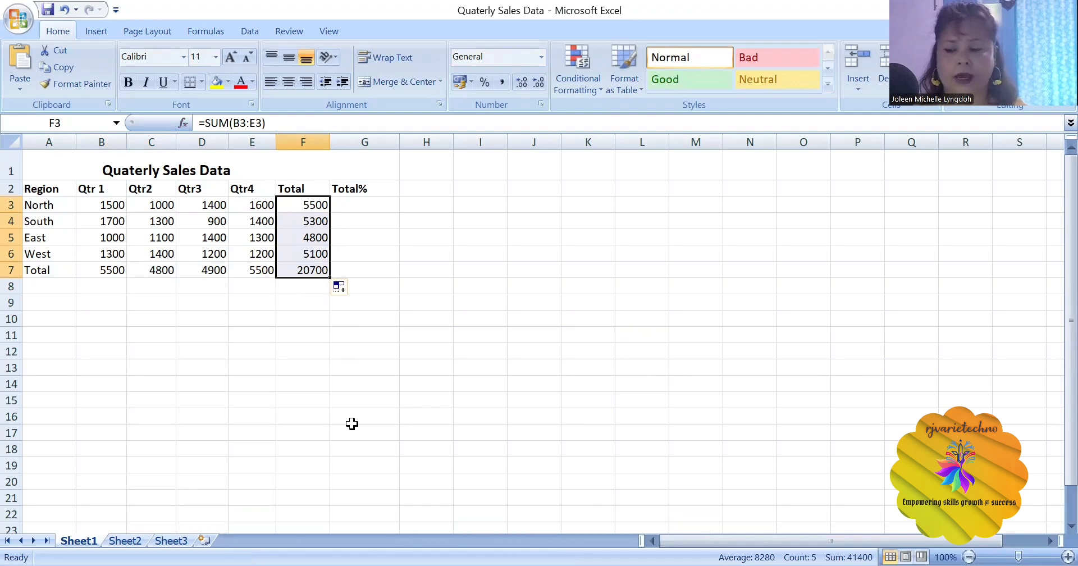
Calculate North's share of the grand total in G3 with the formula =F3/$F$7.
double_click(365, 204)
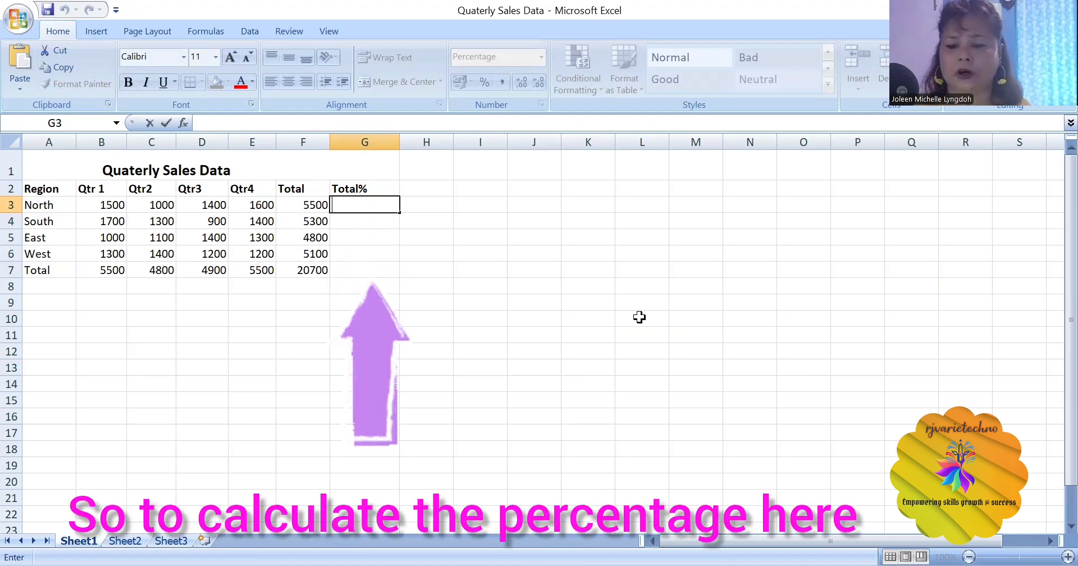
type("=")
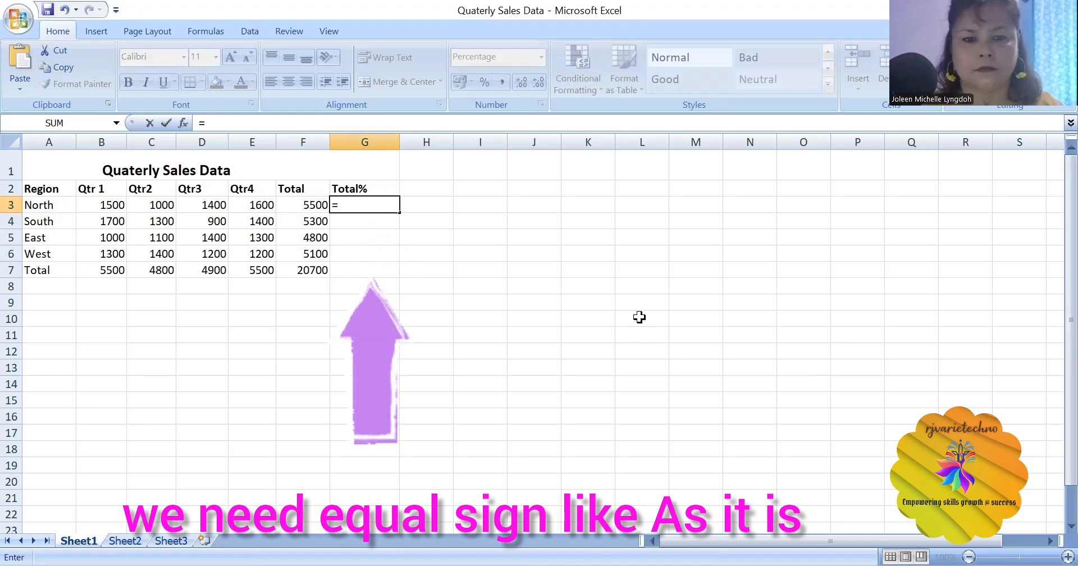
left_click(313, 205)
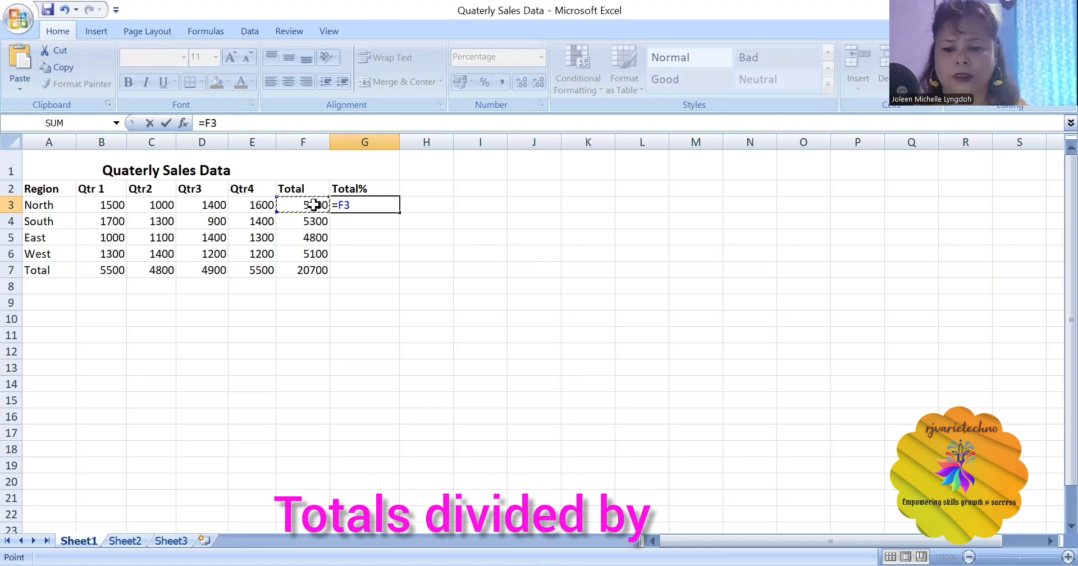
type("/")
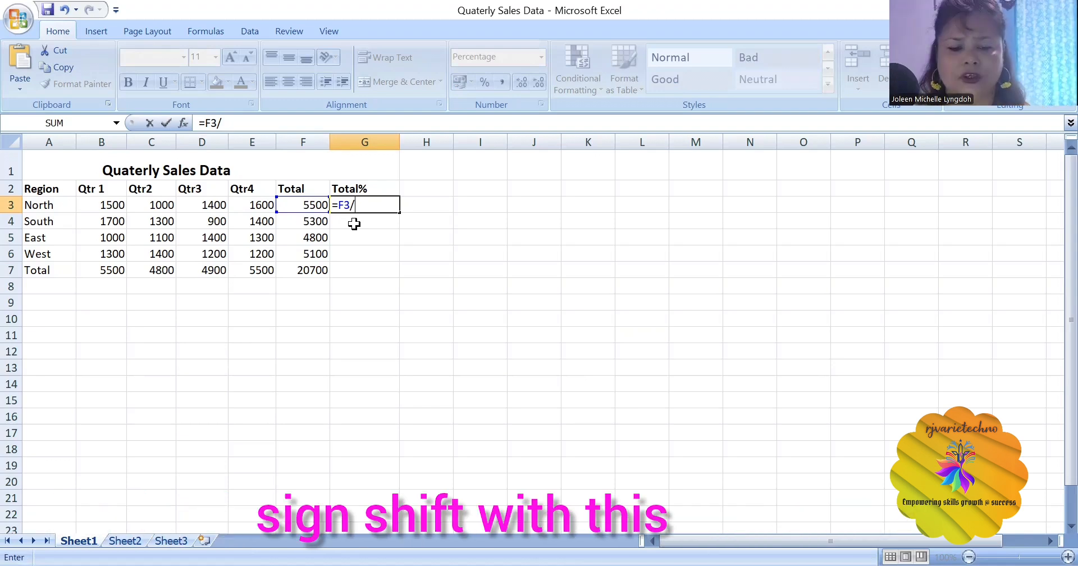
type("$")
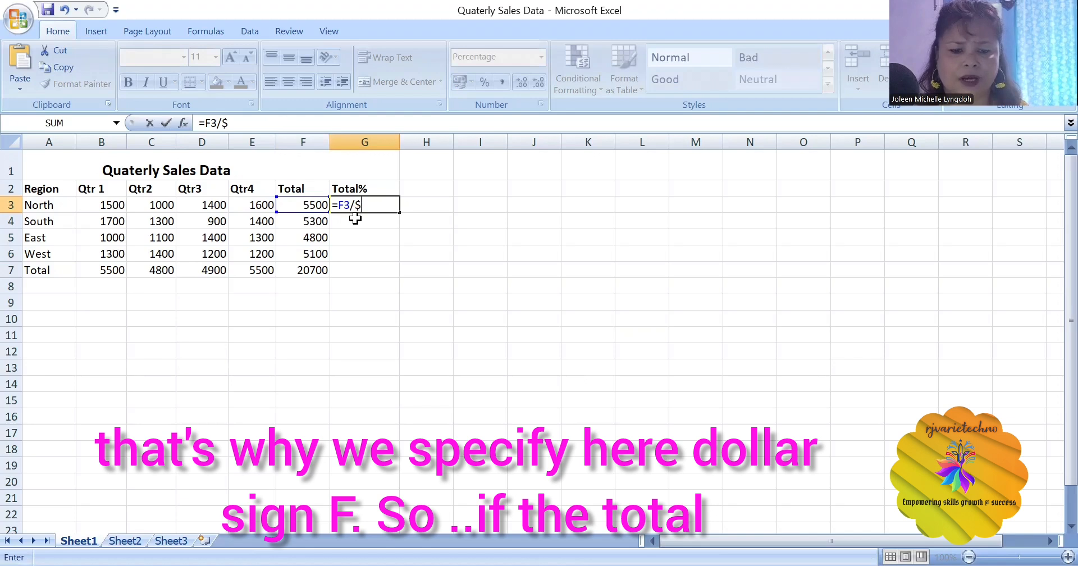
type("f")
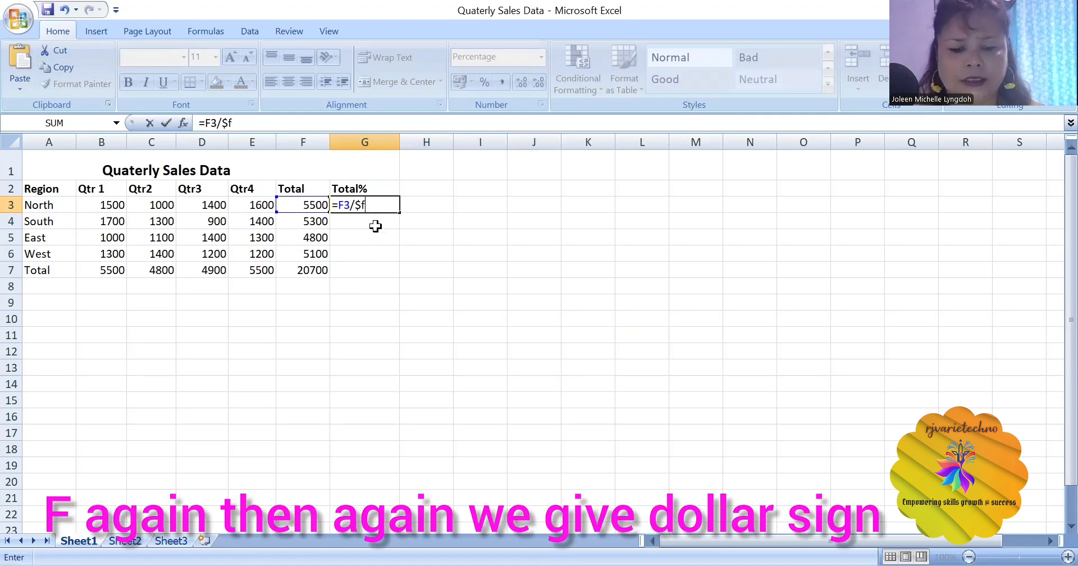
type("$")
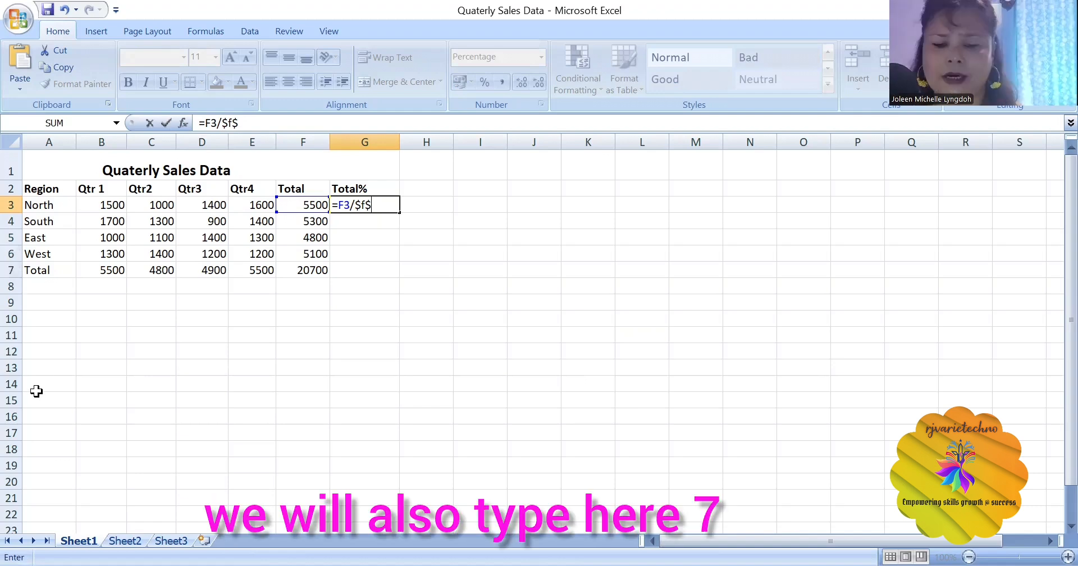
type("7")
key("Return")
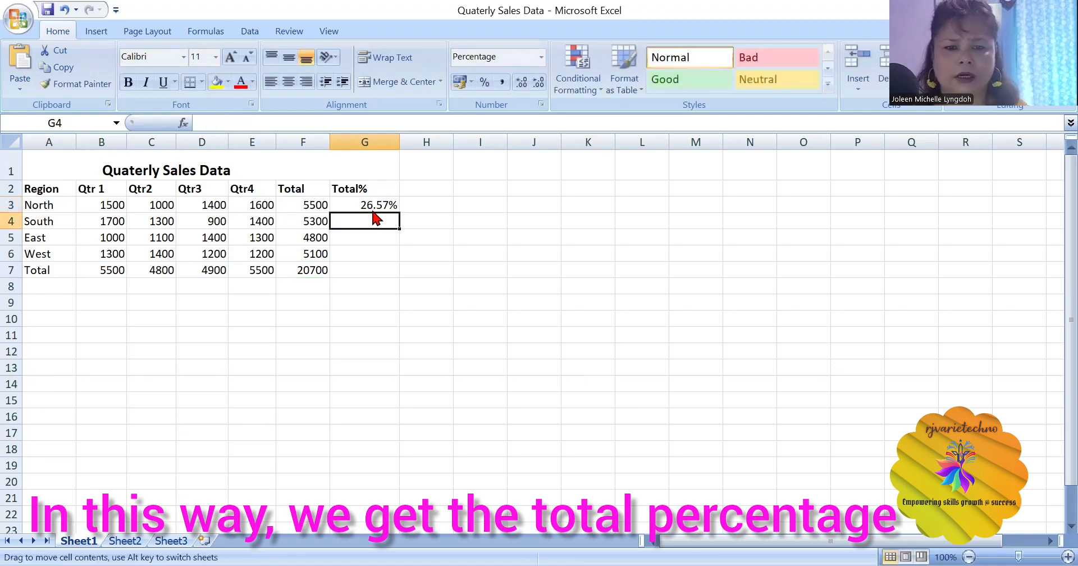
Fill the percentage formula in G3 down through G7.
left_click(390, 206)
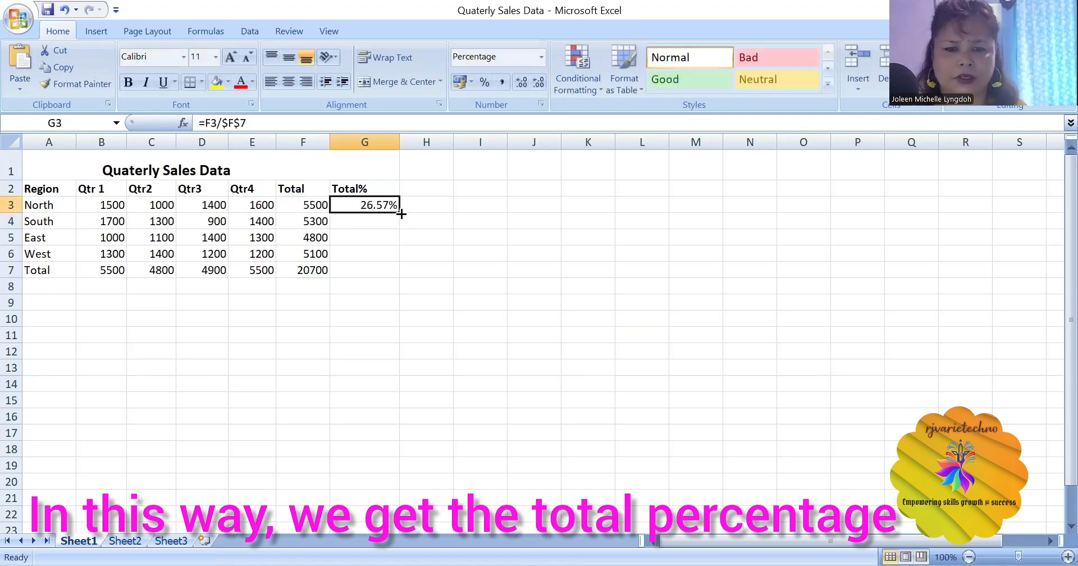
left_click_drag(399, 236, 394, 274)
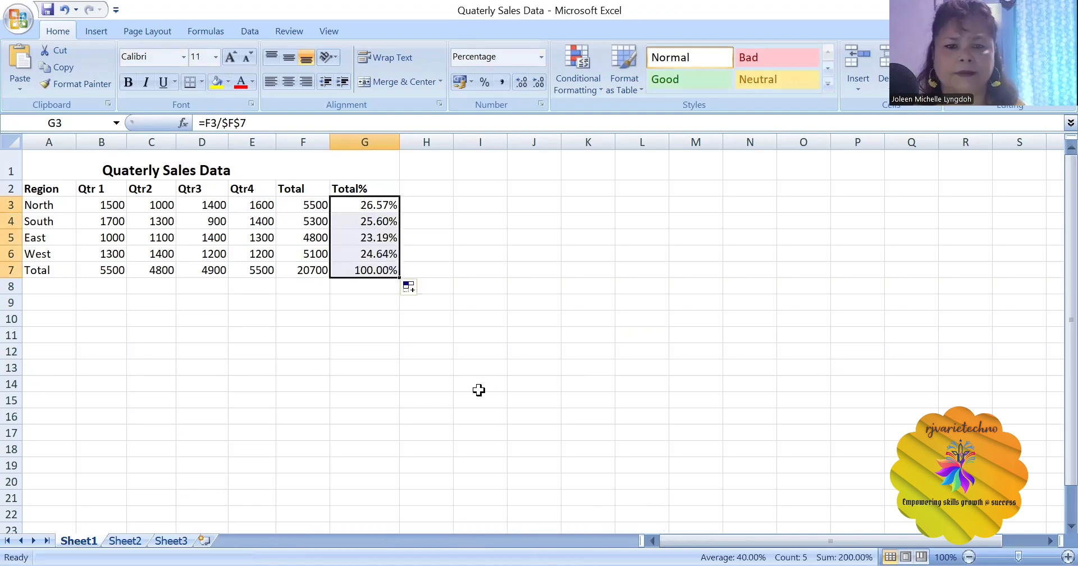
left_click(328, 349)
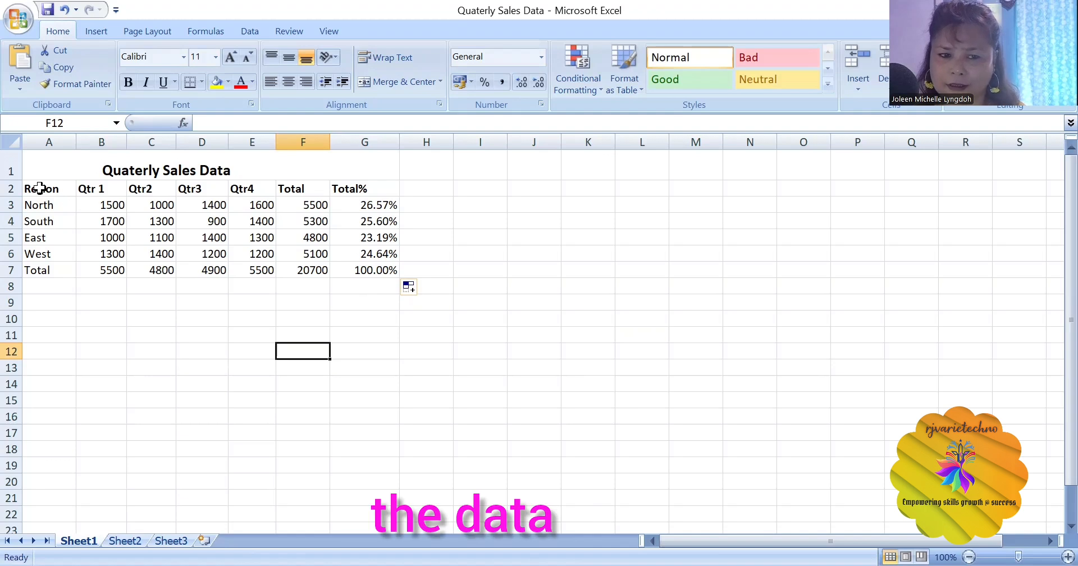
Insert a 2-D clustered column chart of the range A2:F7 and place it directly below the sales table.
left_click_drag(39, 191, 297, 274)
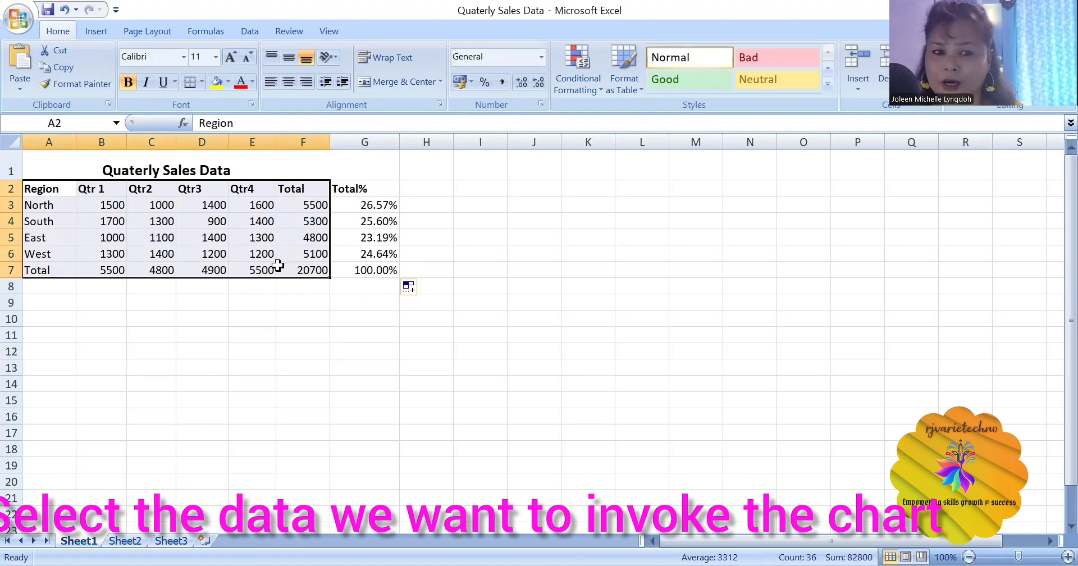
left_click(103, 34)
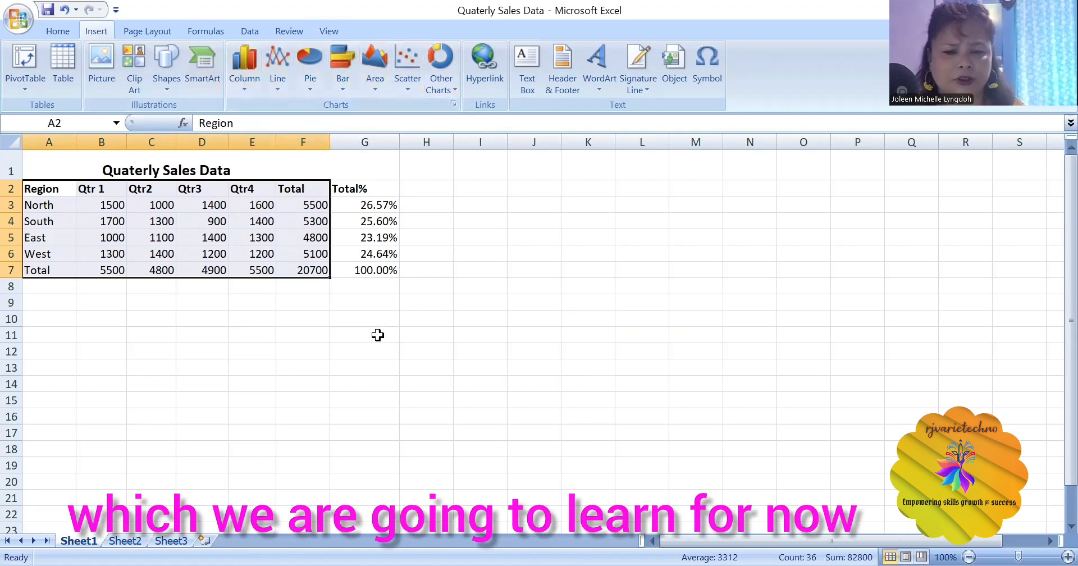
left_click(250, 76)
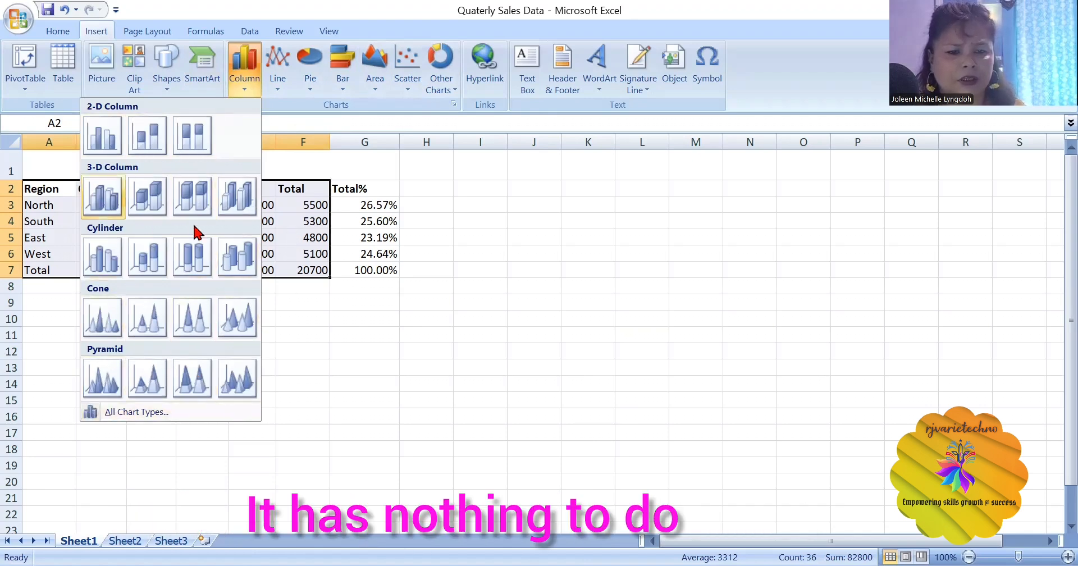
left_click(100, 155)
left_click_drag(530, 234, 258, 295)
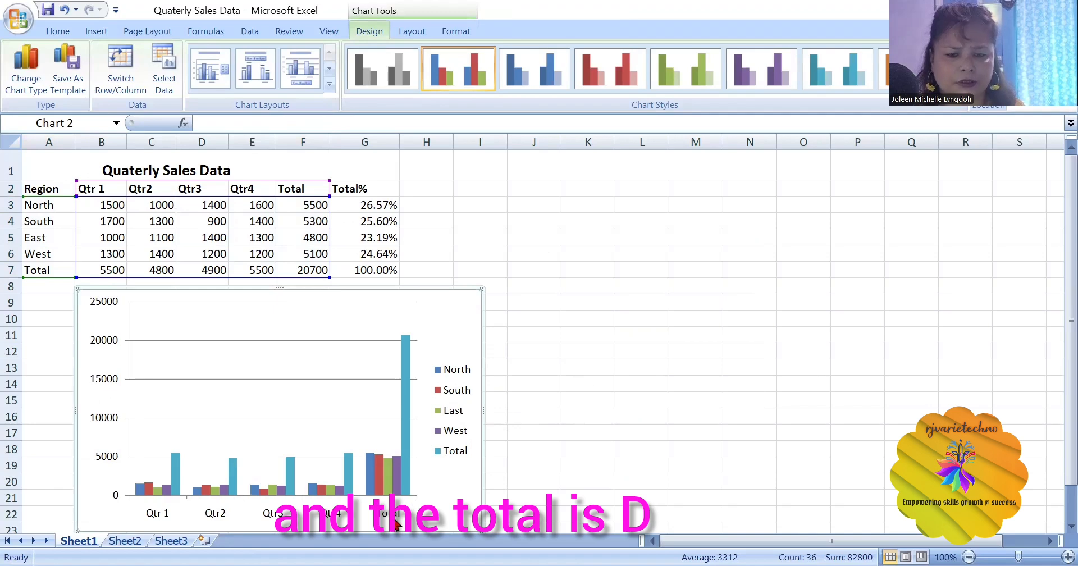
Fill the chart legend with a light purple theme color.
mouse_move(355, 495)
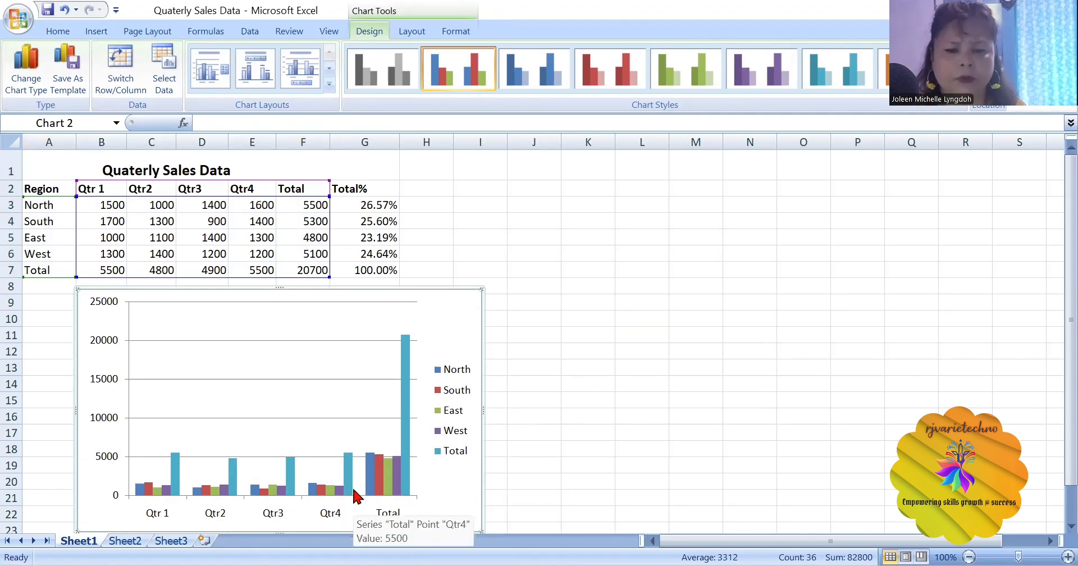
left_click(457, 392)
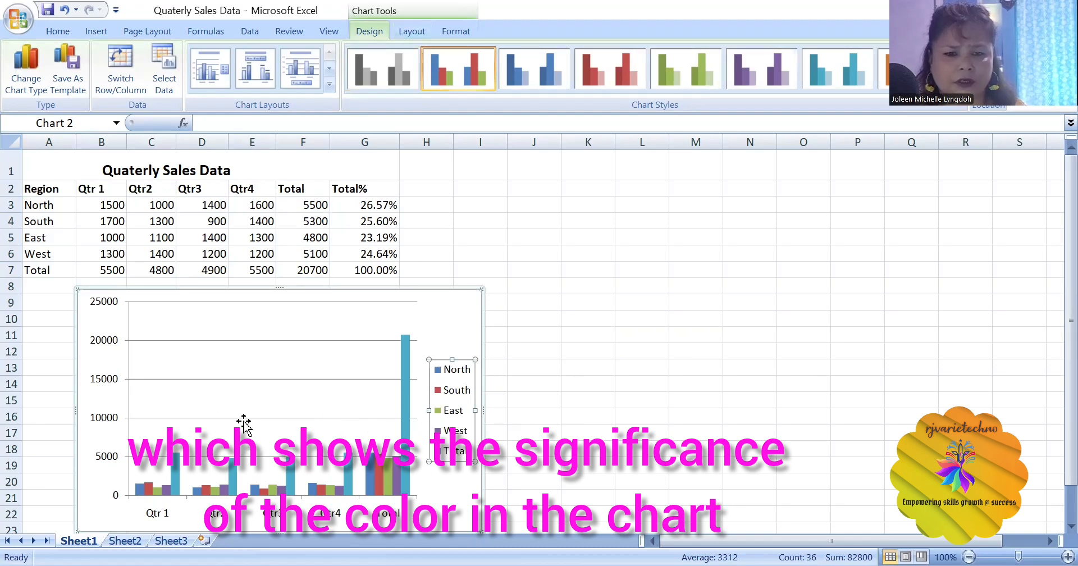
left_click(453, 31)
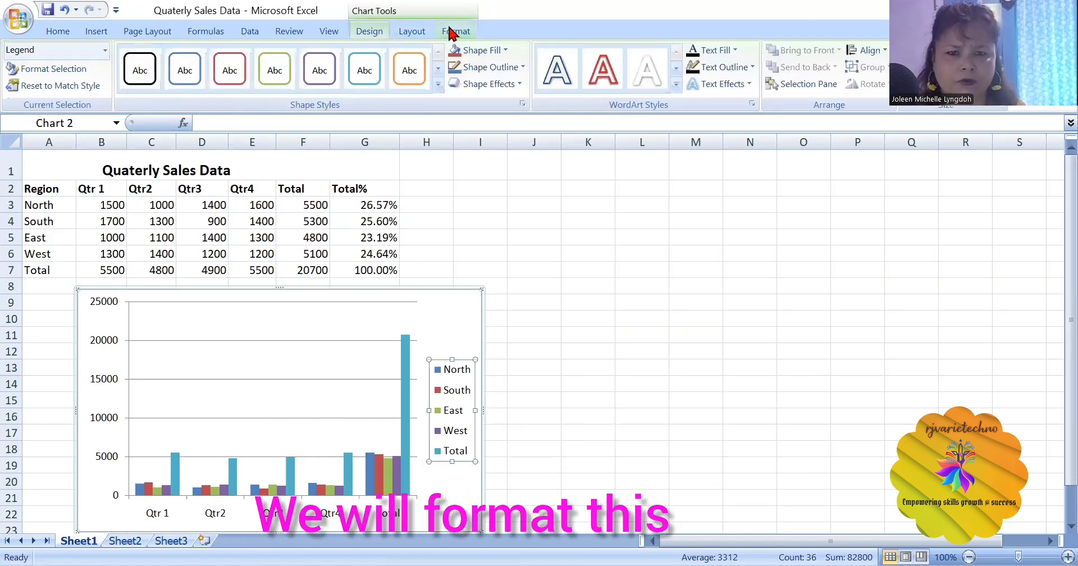
left_click(505, 51)
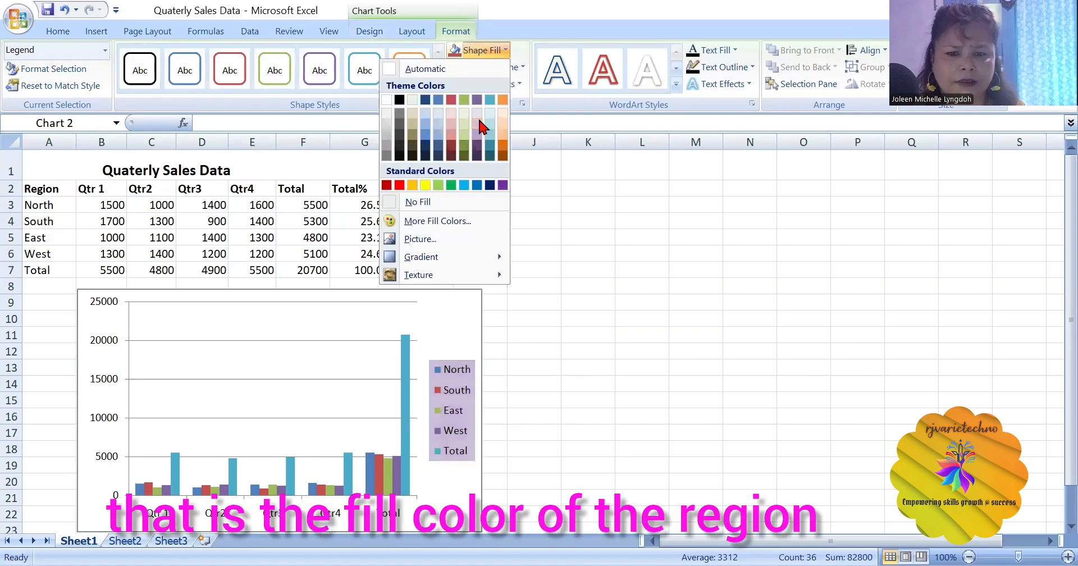
left_click(480, 124)
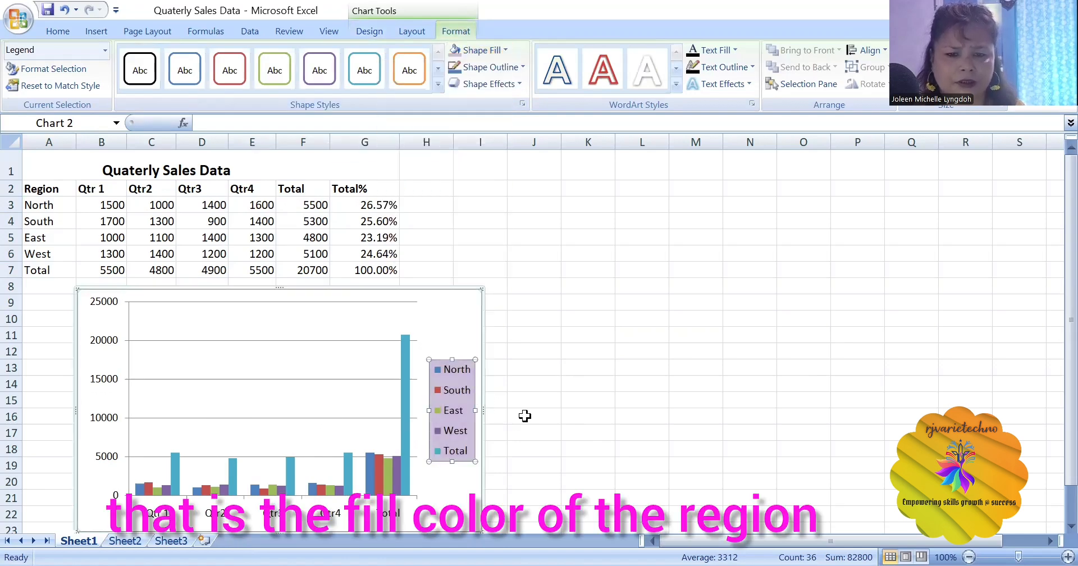
left_click(525, 413)
Set the text color of the chart legend to standard red.
left_click(440, 391)
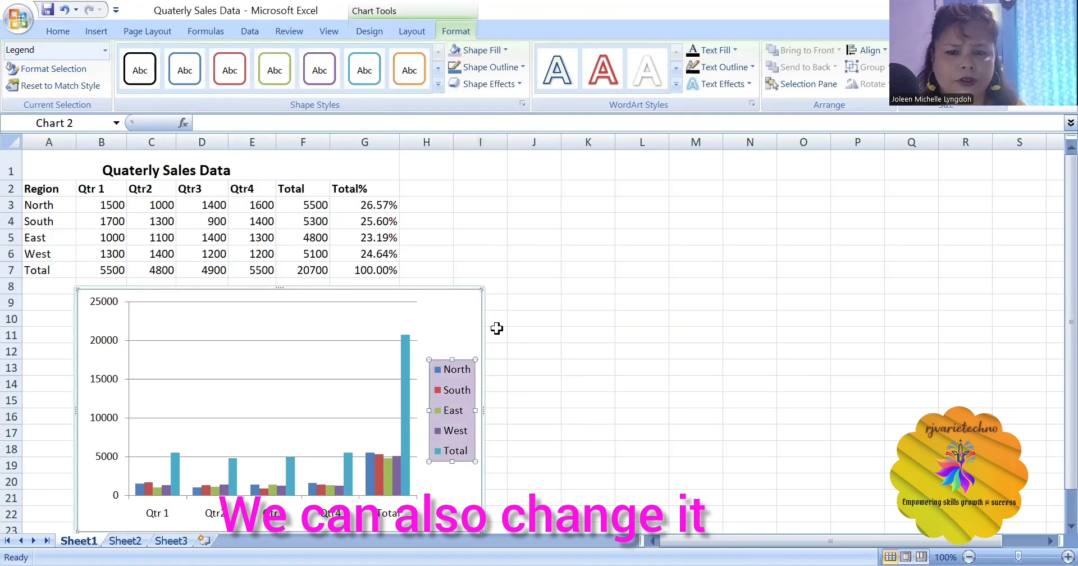
left_click(520, 413)
left_click(445, 372)
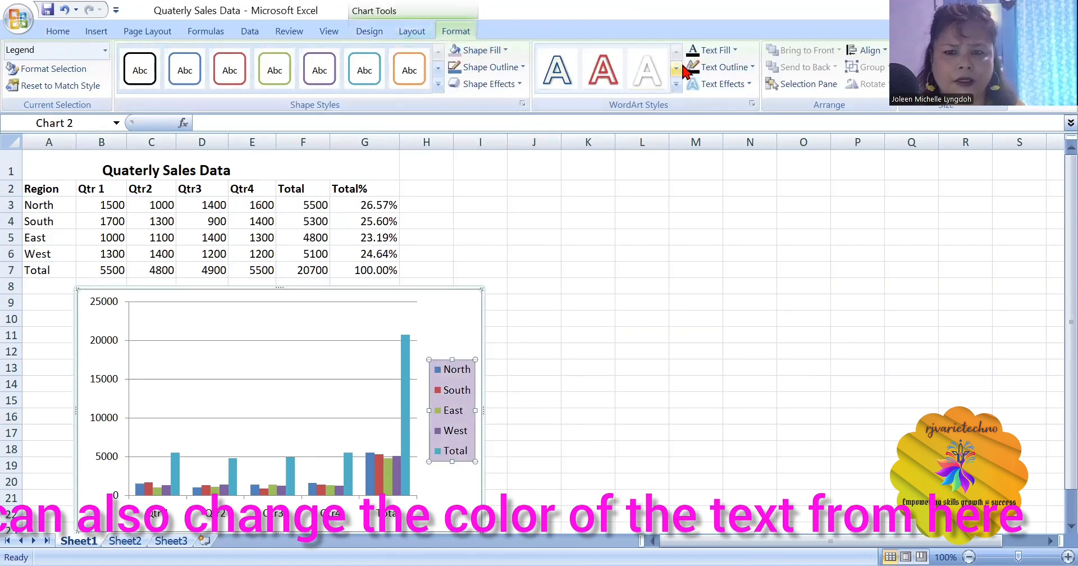
left_click(735, 50)
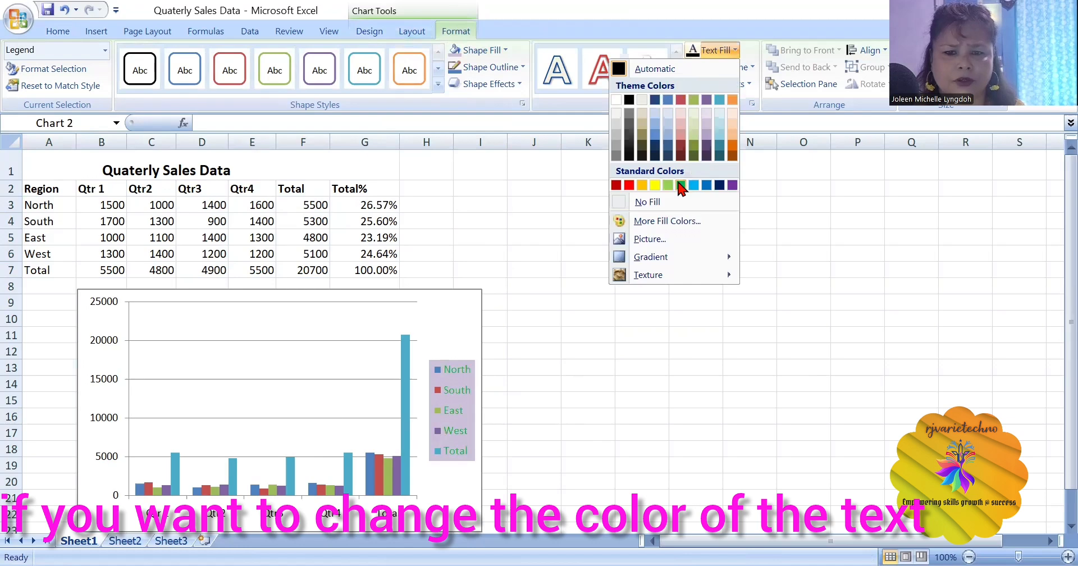
left_click(629, 185)
Fill the chart area background with the same light purple theme color as the legend.
left_click(451, 318)
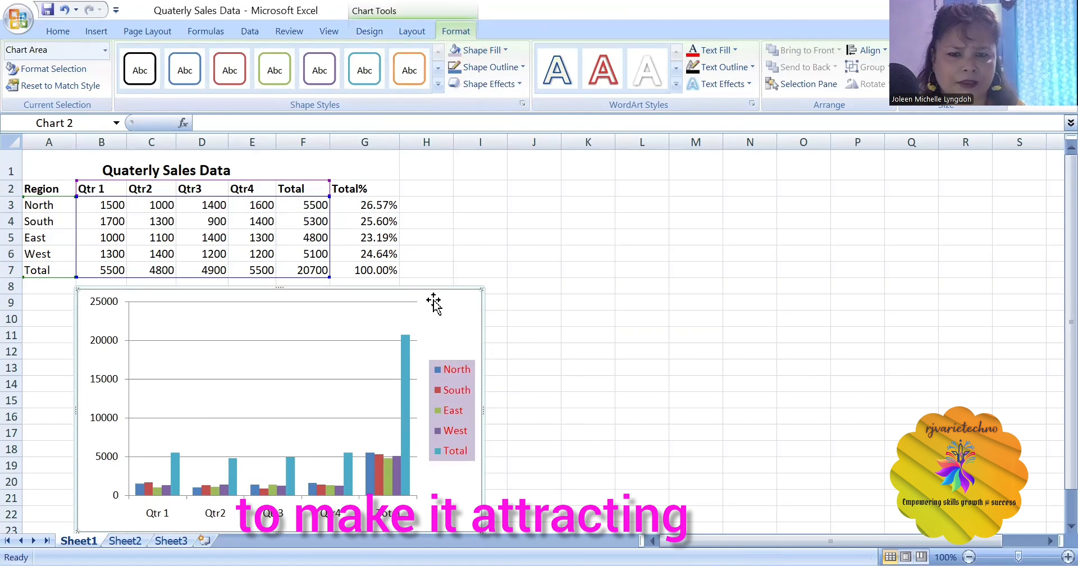
left_click(508, 50)
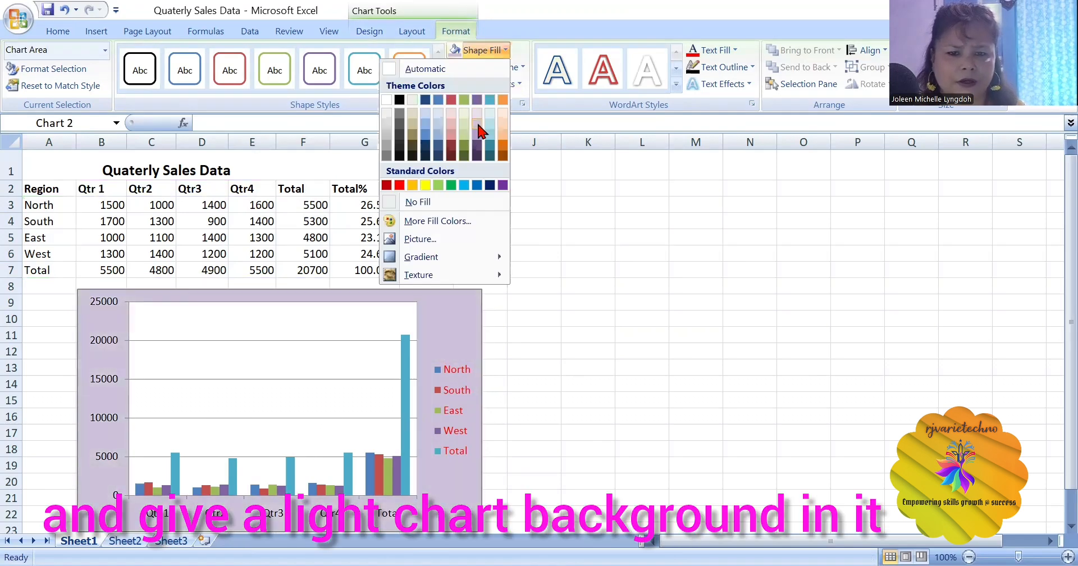
left_click(505, 52)
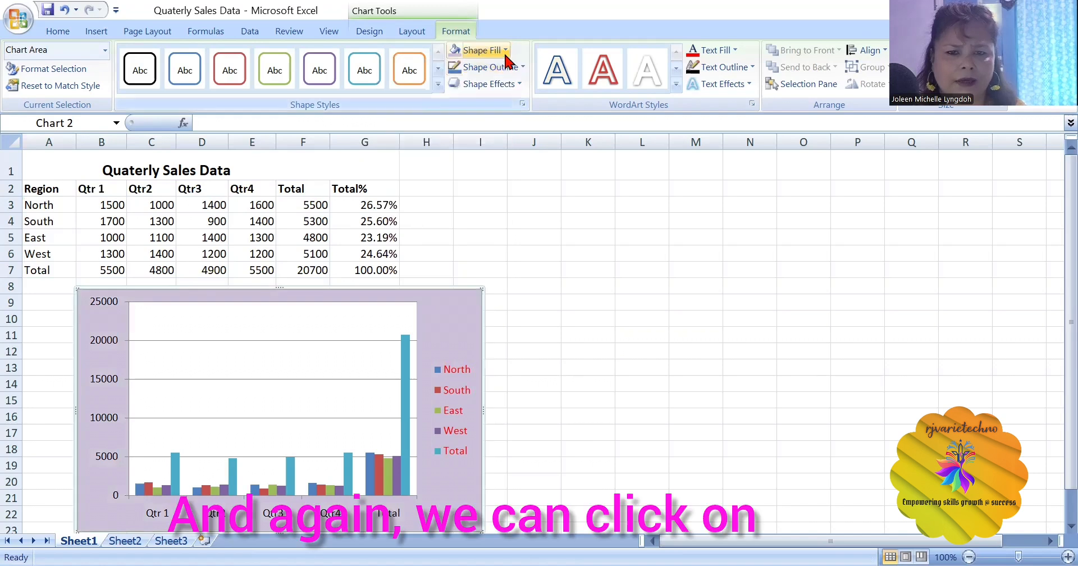
Fill the plot area with Red, Accent 2, Lighter 60% and apply a diagonal gradient variation darkening toward its lower right.
left_click(372, 322)
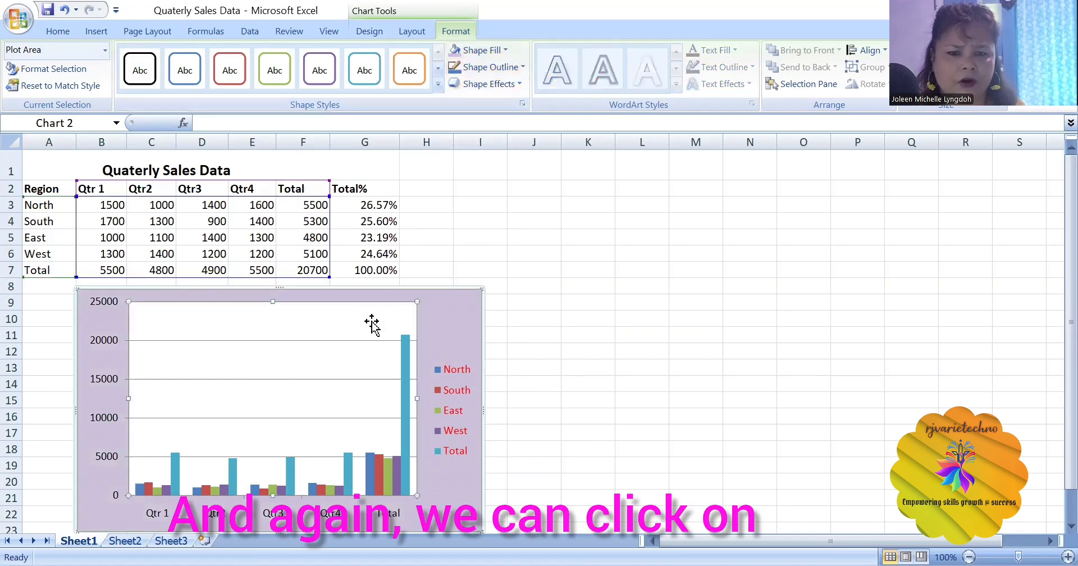
left_click(503, 50)
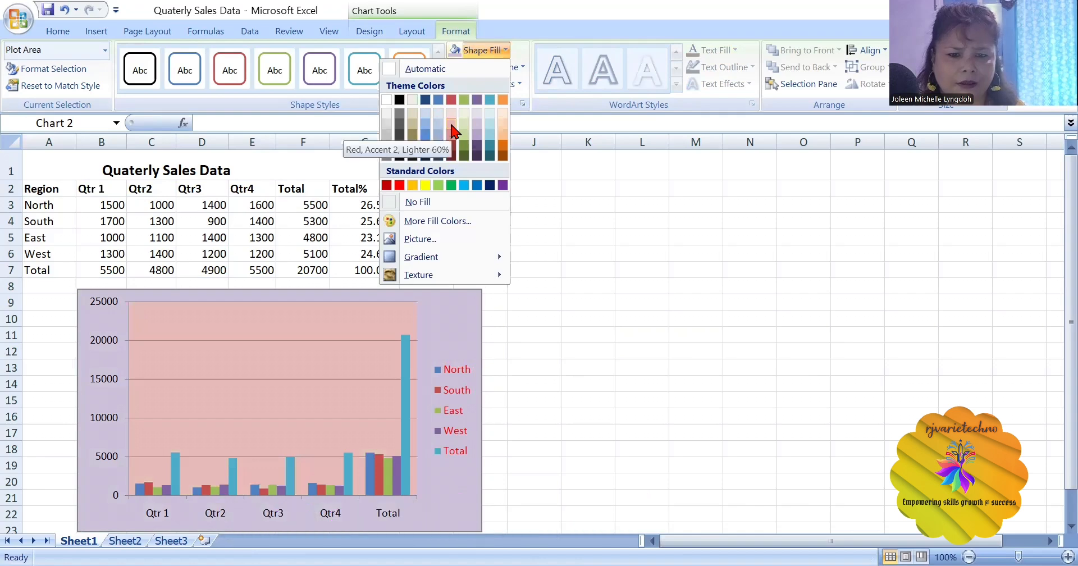
left_click(452, 131)
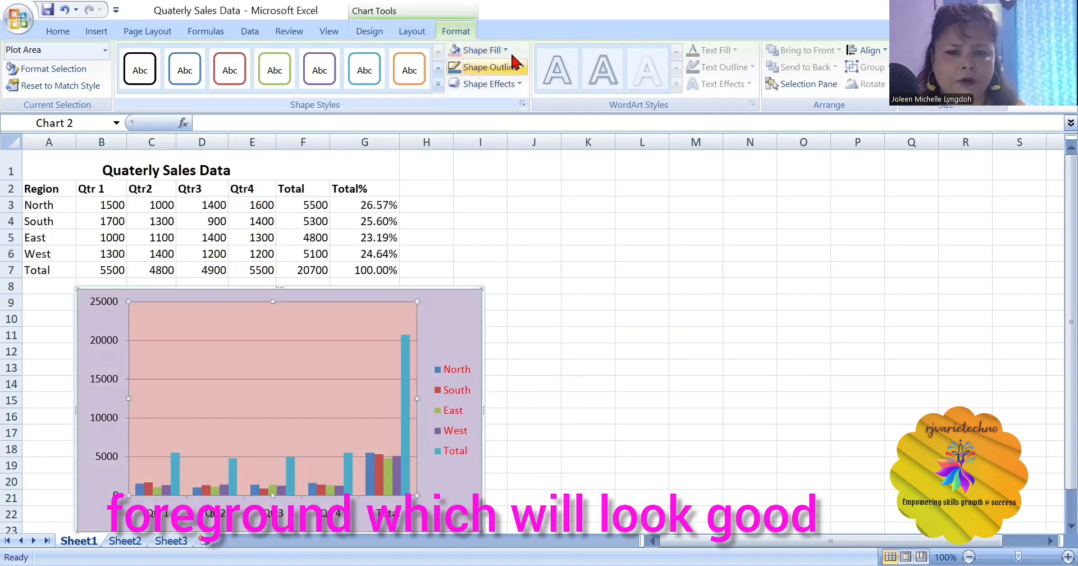
left_click(479, 50)
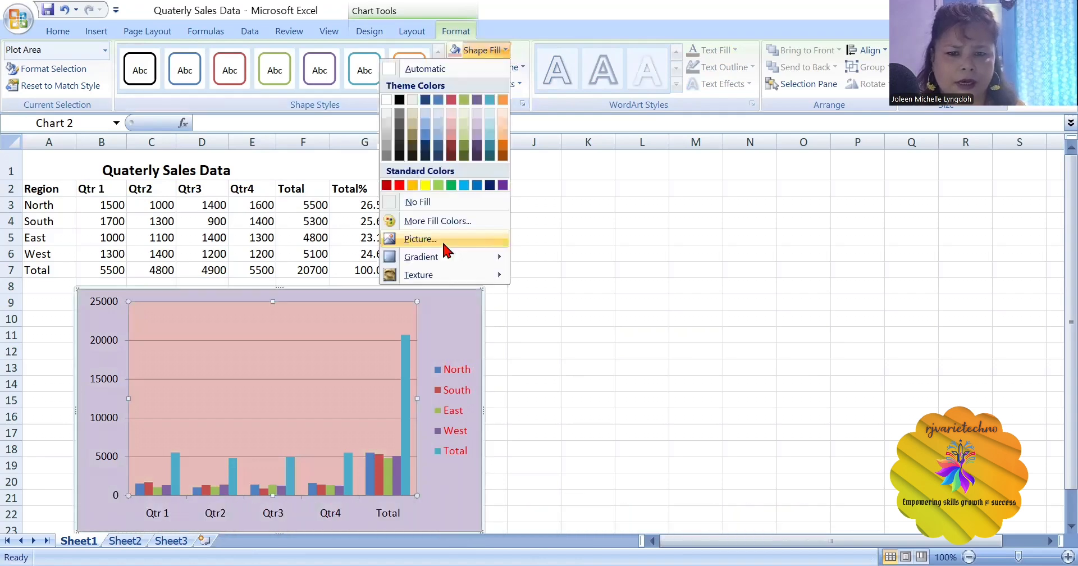
mouse_move(443, 256)
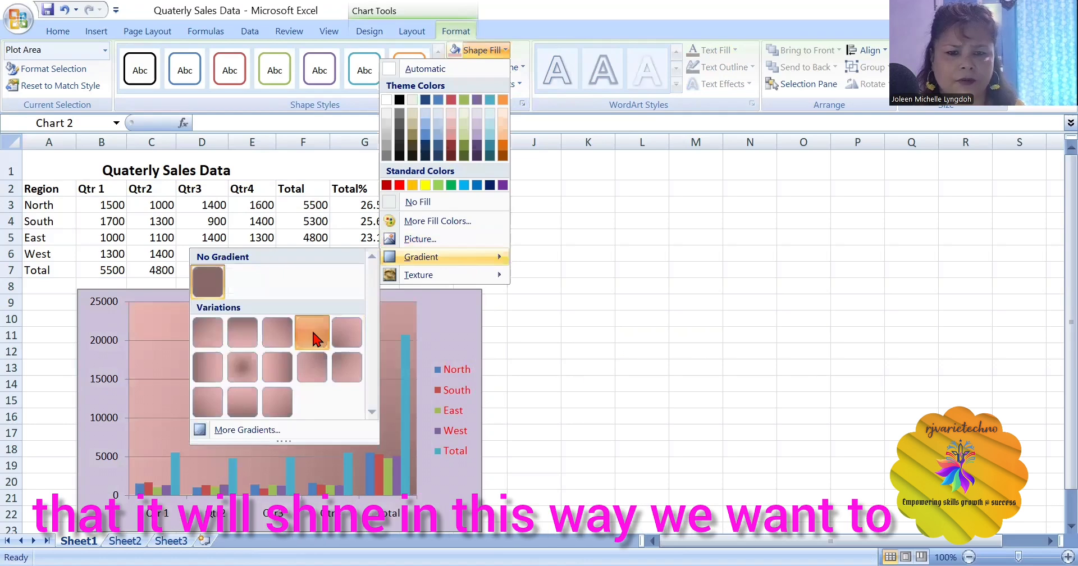
left_click(312, 334)
left_click(570, 364)
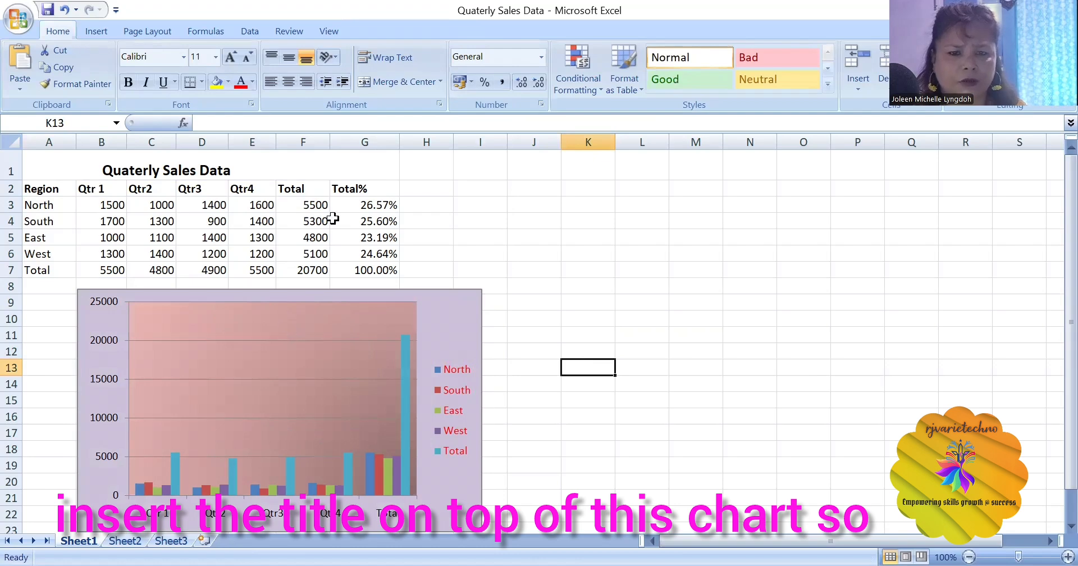
Add a chart title placed above the column chart.
left_click(301, 301)
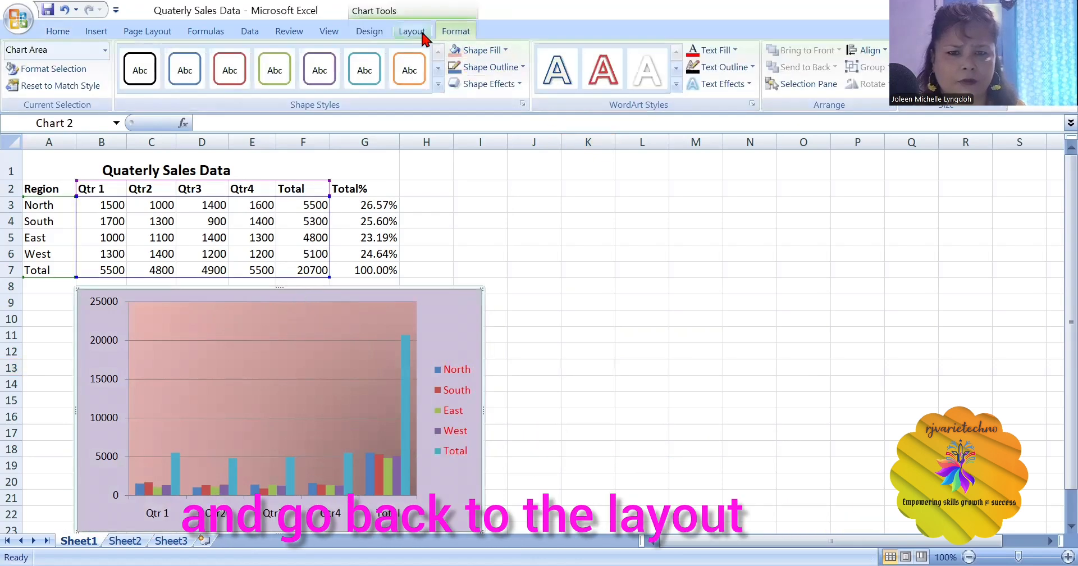
left_click(412, 31)
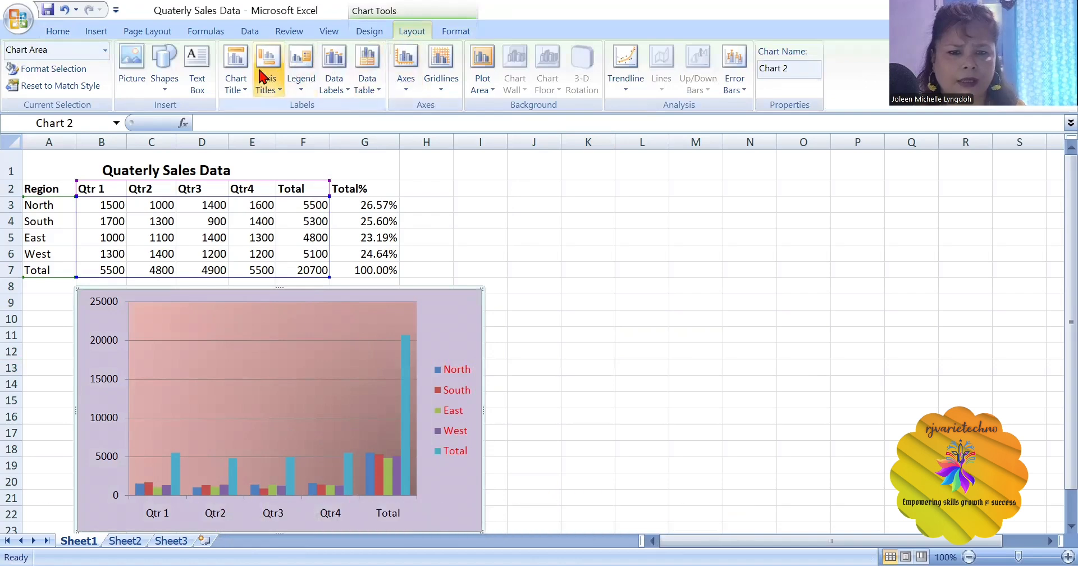
left_click(243, 93)
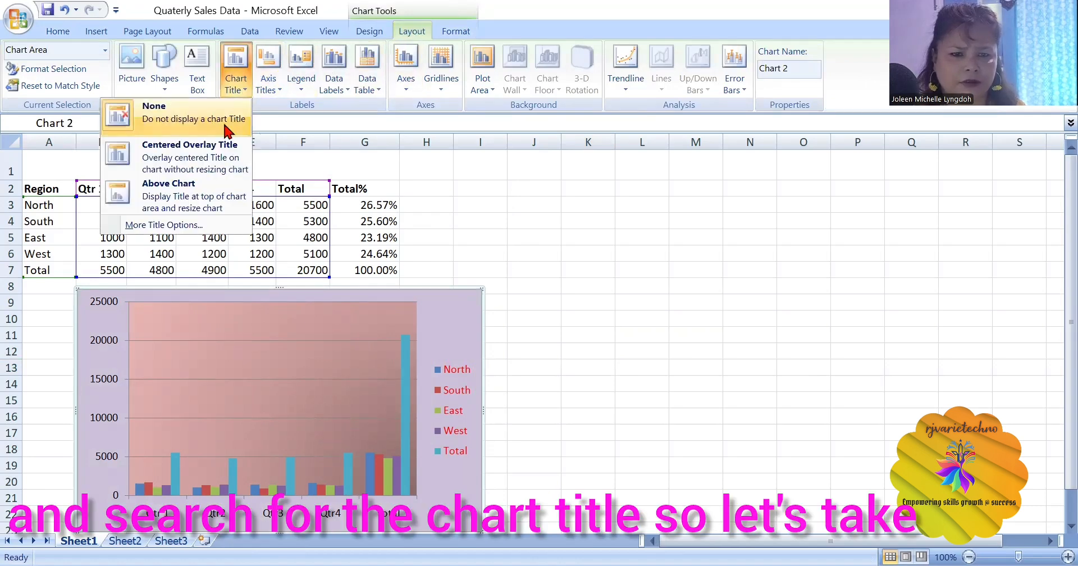
left_click(175, 196)
Replace the placeholder chart title text with "Quarterly Sales Data".
left_click(323, 315)
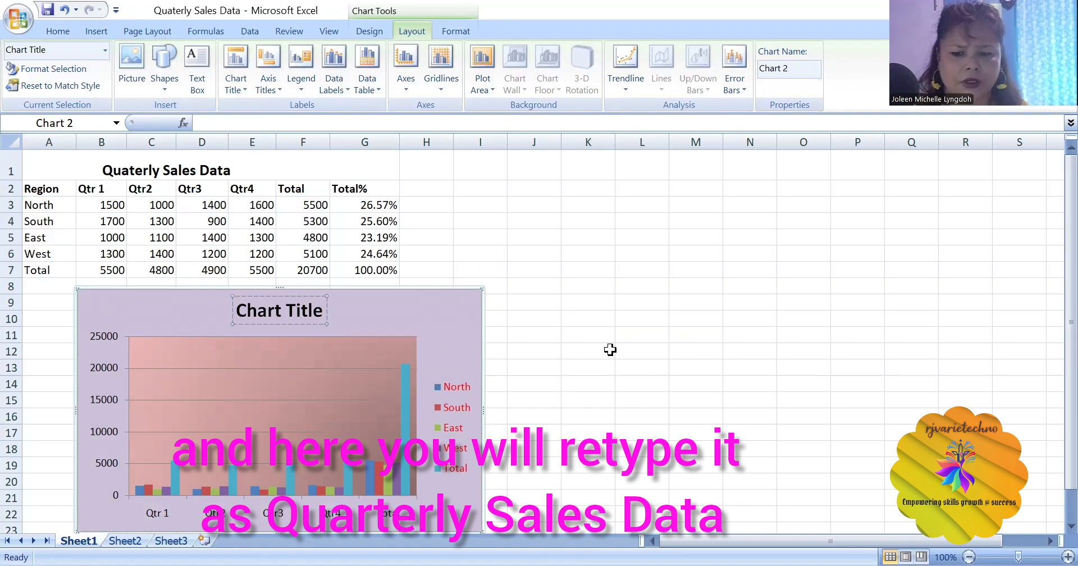
key("BackSpace")
key("BackSpace")
key("BackSpace")
key("BackSpace")
key("BackSpace")
key("BackSpace")
key("BackSpace")
key("BackSpace")
key("BackSpace")
key("BackSpace")
key("BackSpace")
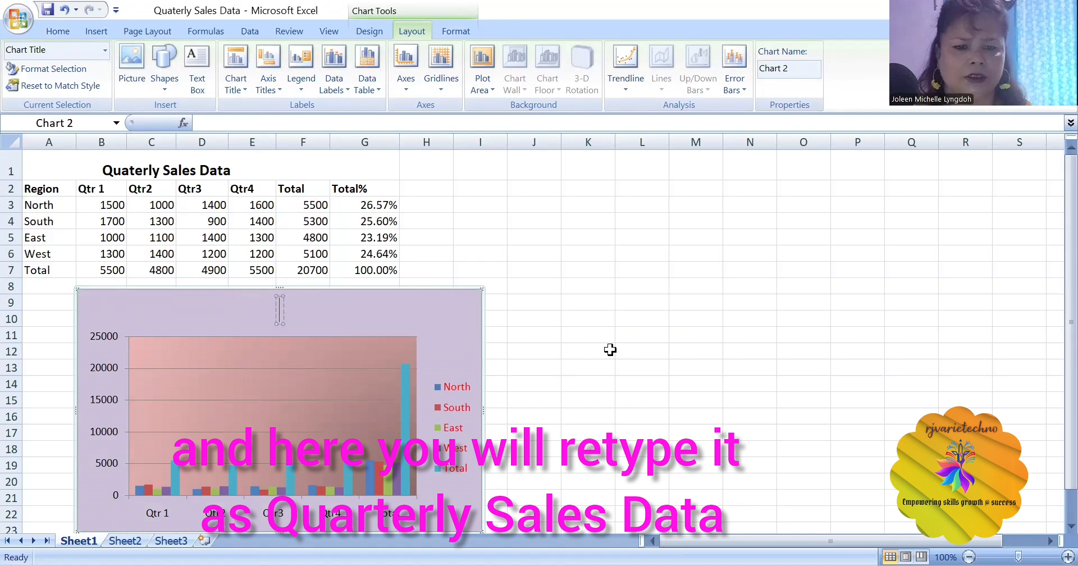
type("Q")
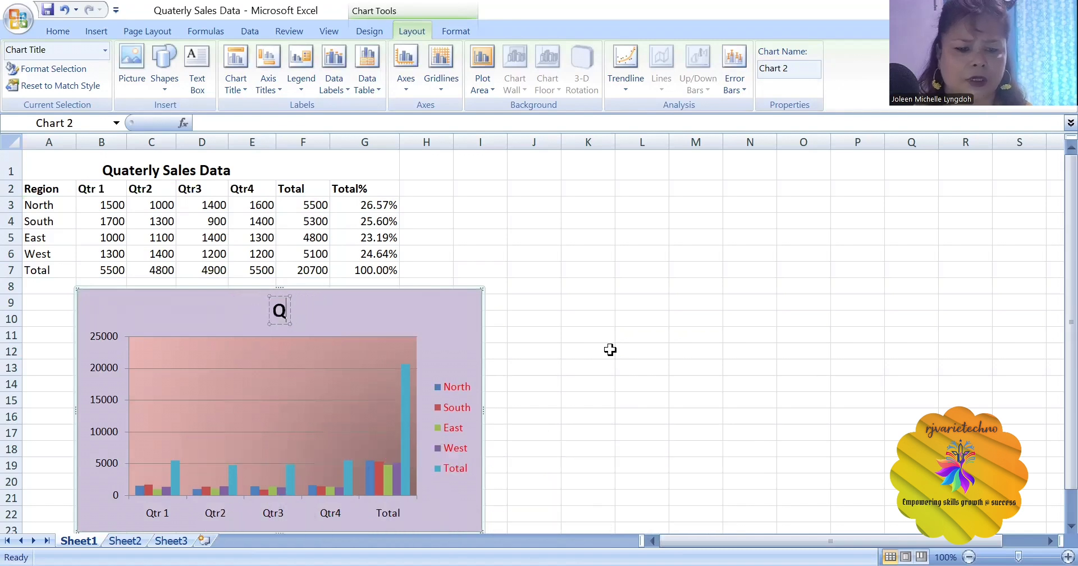
type("uarterly Sales Data")
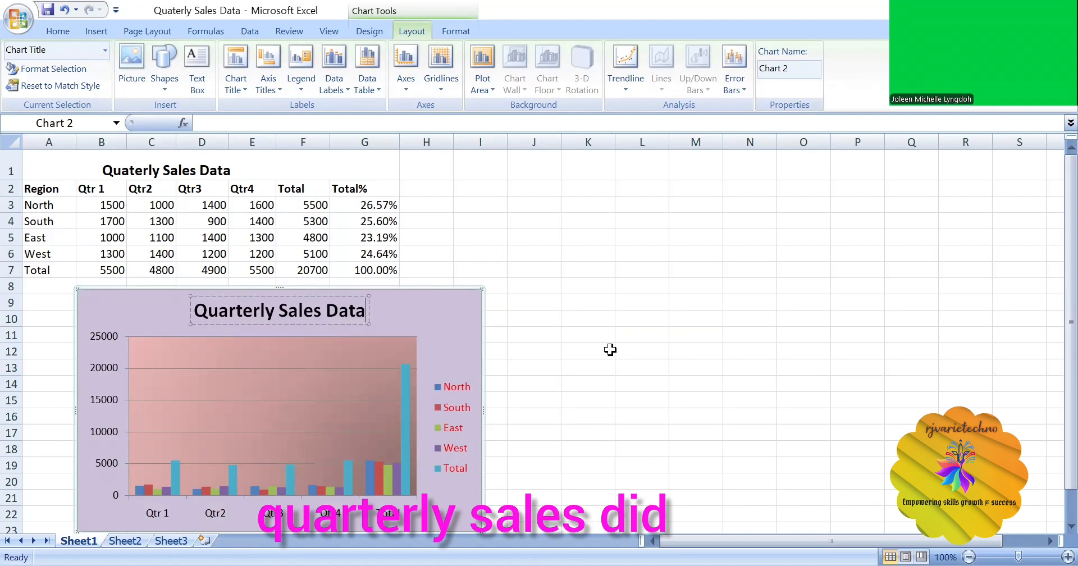
left_click(453, 302)
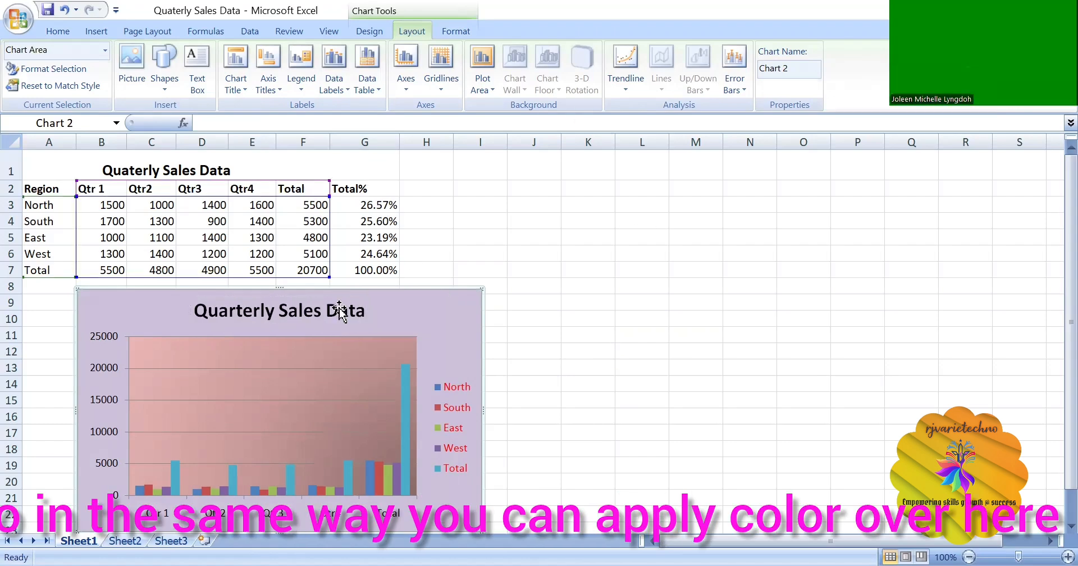
Fill the chart title's background with a light red theme color.
left_click(342, 310)
left_click(458, 33)
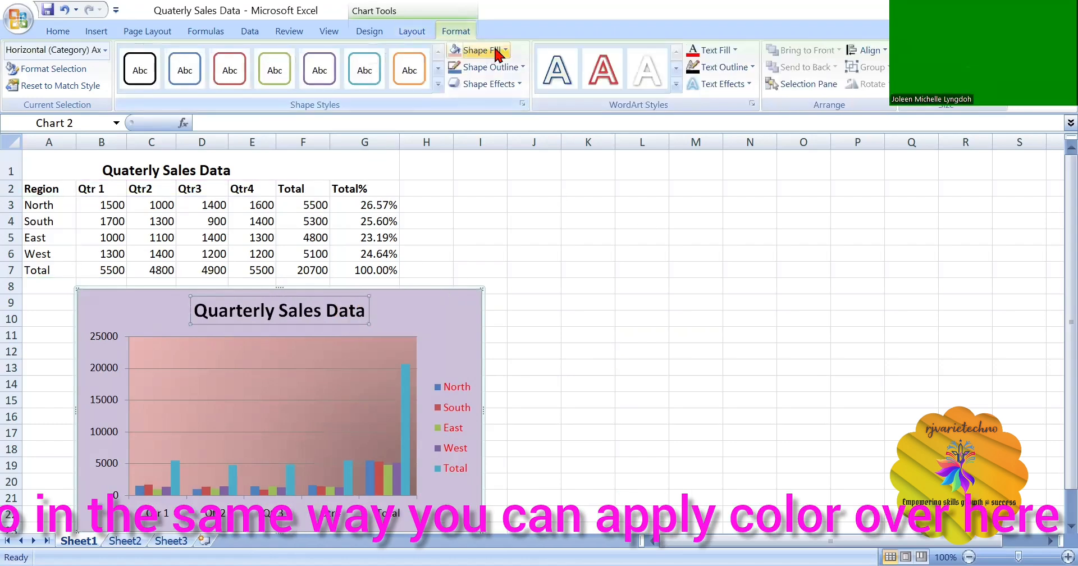
left_click(486, 50)
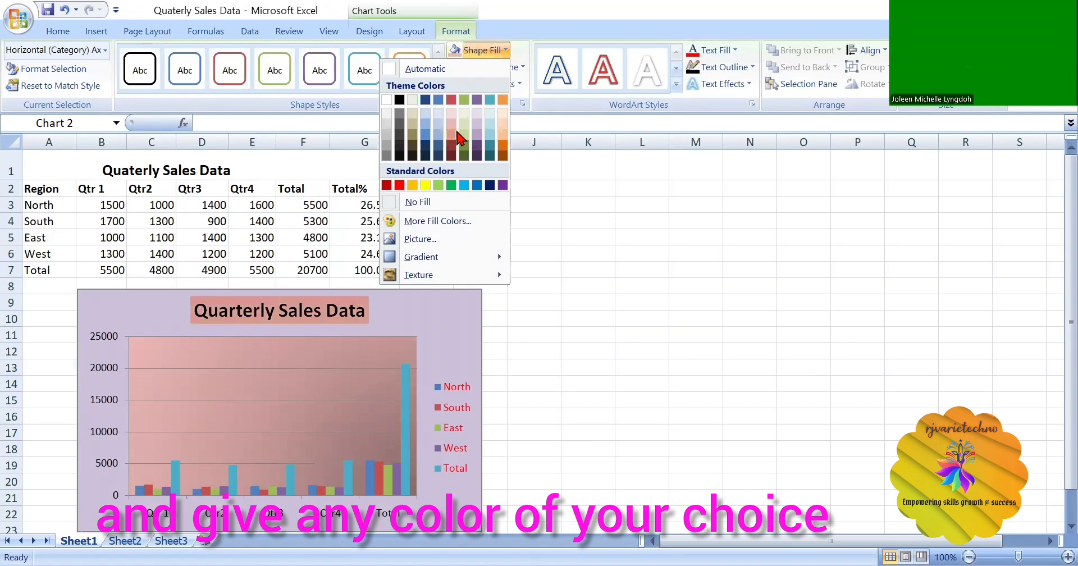
left_click(452, 135)
left_click(533, 362)
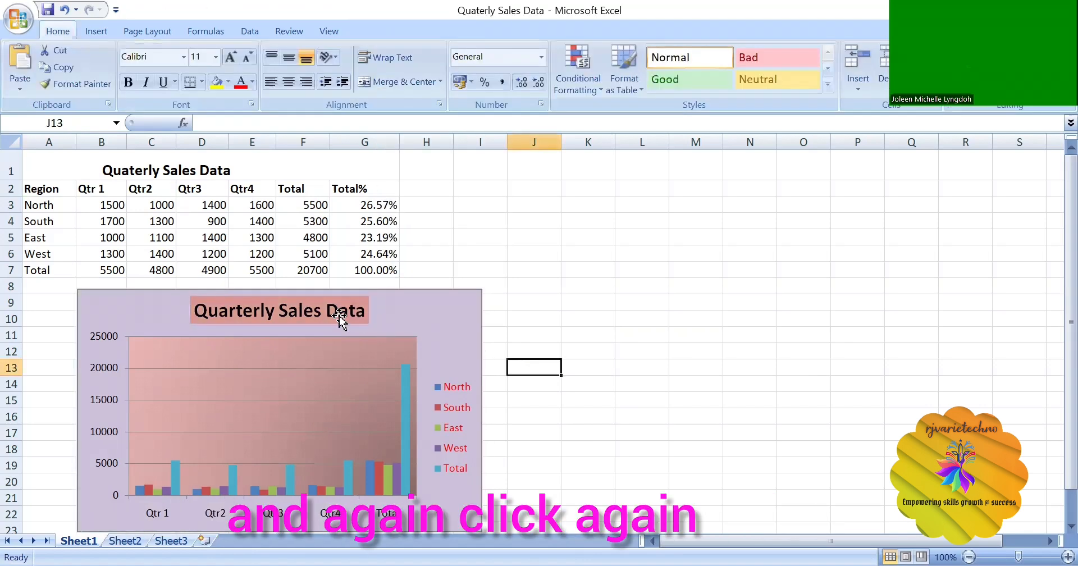
Set the chart title's text color to standard red.
left_click(346, 314)
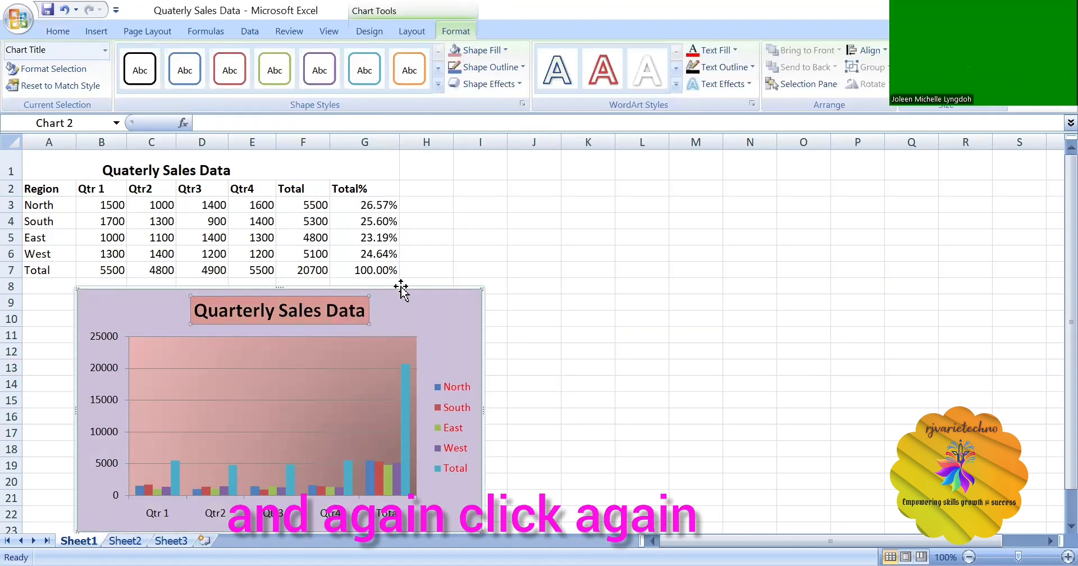
left_click(733, 51)
left_click(628, 185)
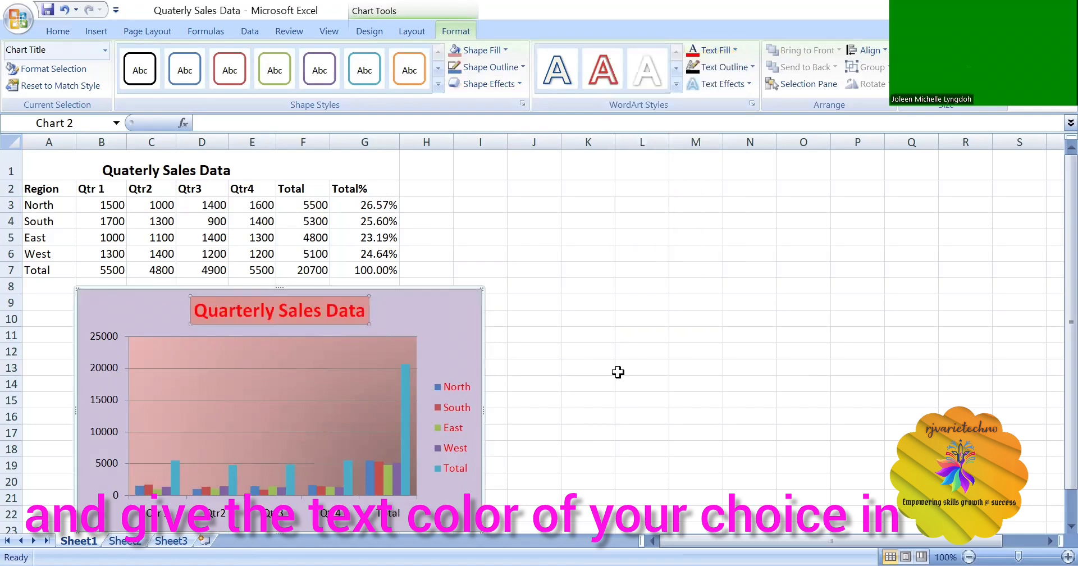
left_click(618, 368)
left_click(308, 377)
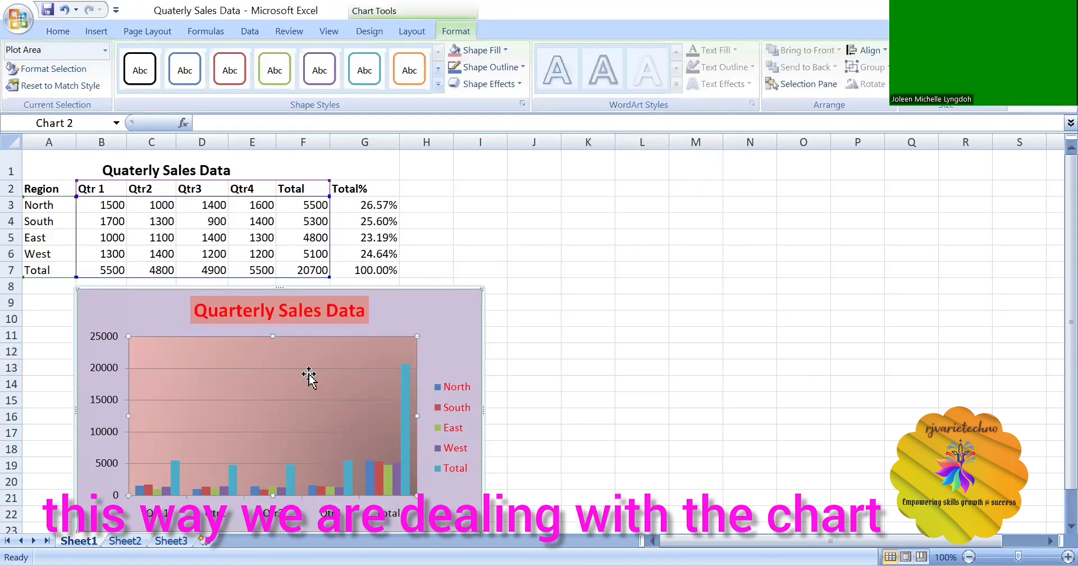
left_click(513, 67)
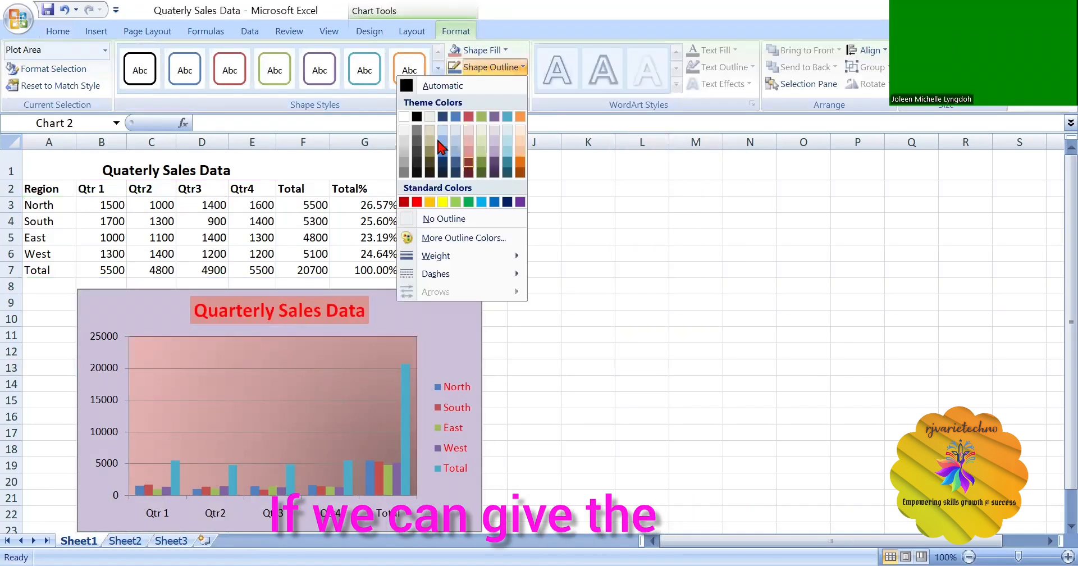
left_click(525, 371)
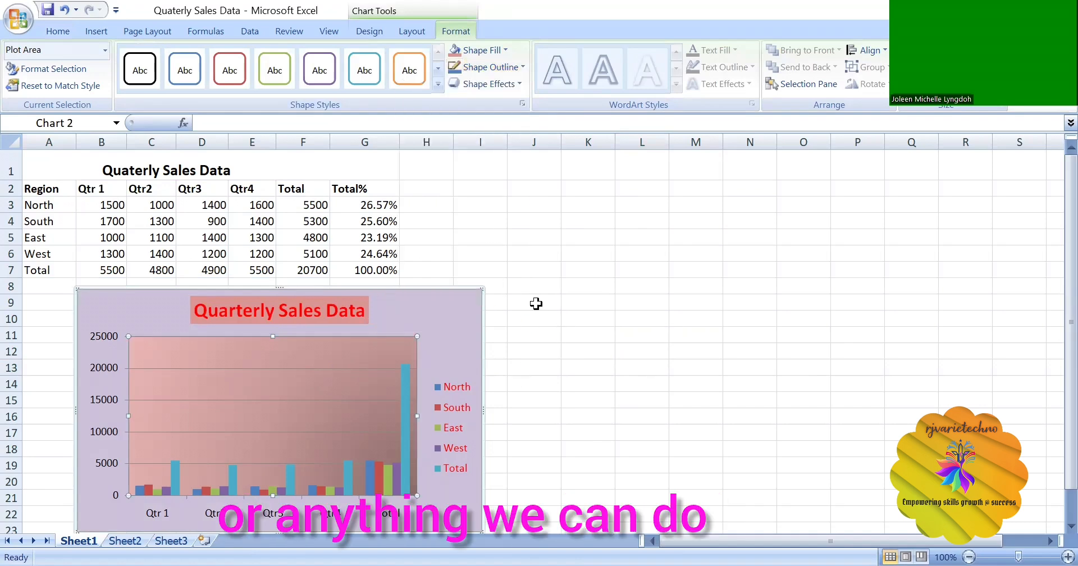
left_click(535, 303)
left_click(532, 381)
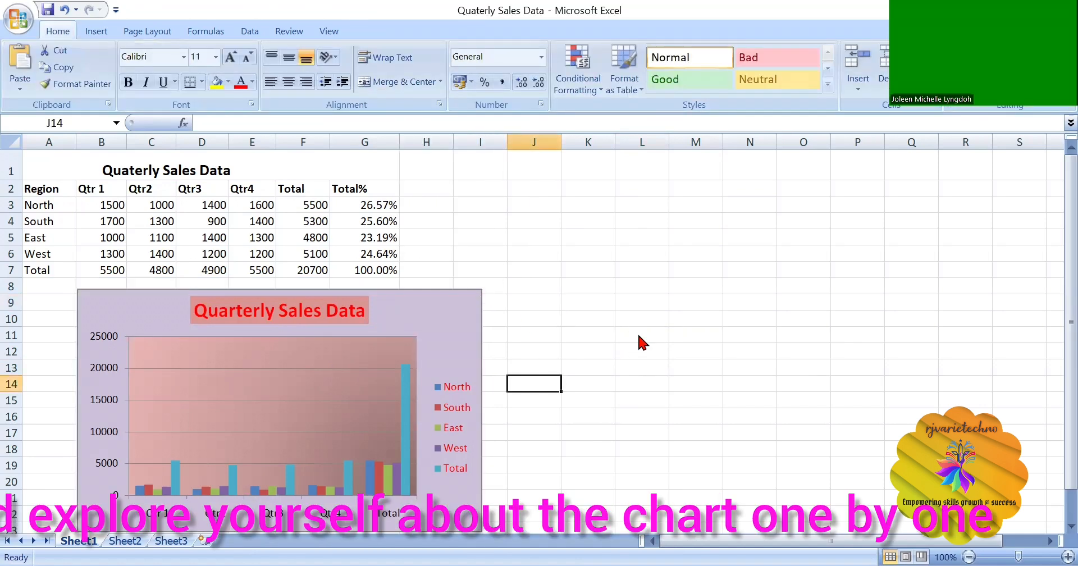